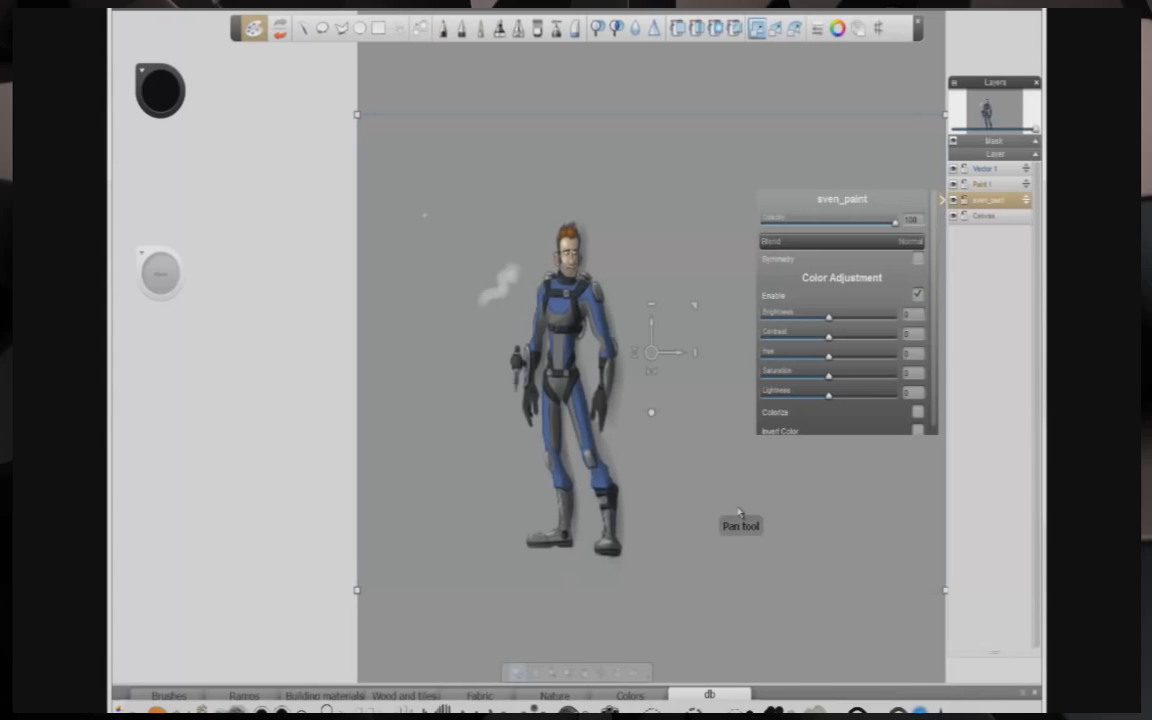
# Step: Copy a lasso selection around the character's head and paste it onto a new layer for transforming
pyautogui.moveTo(739, 512)
pyautogui.mouseDown()
pyautogui.moveTo(694, 432)
pyautogui.moveTo(690, 345)
pyautogui.mouseUp()
pyautogui.click(322, 28)
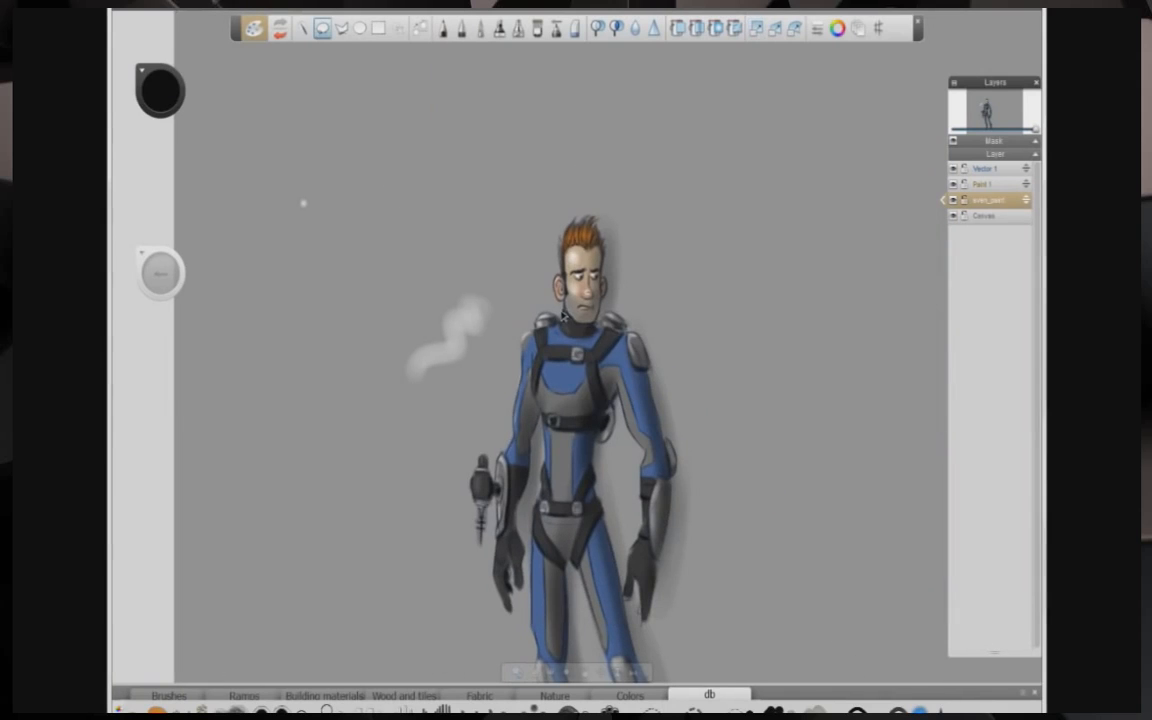
pyautogui.hotkey('ctrl', 'c')
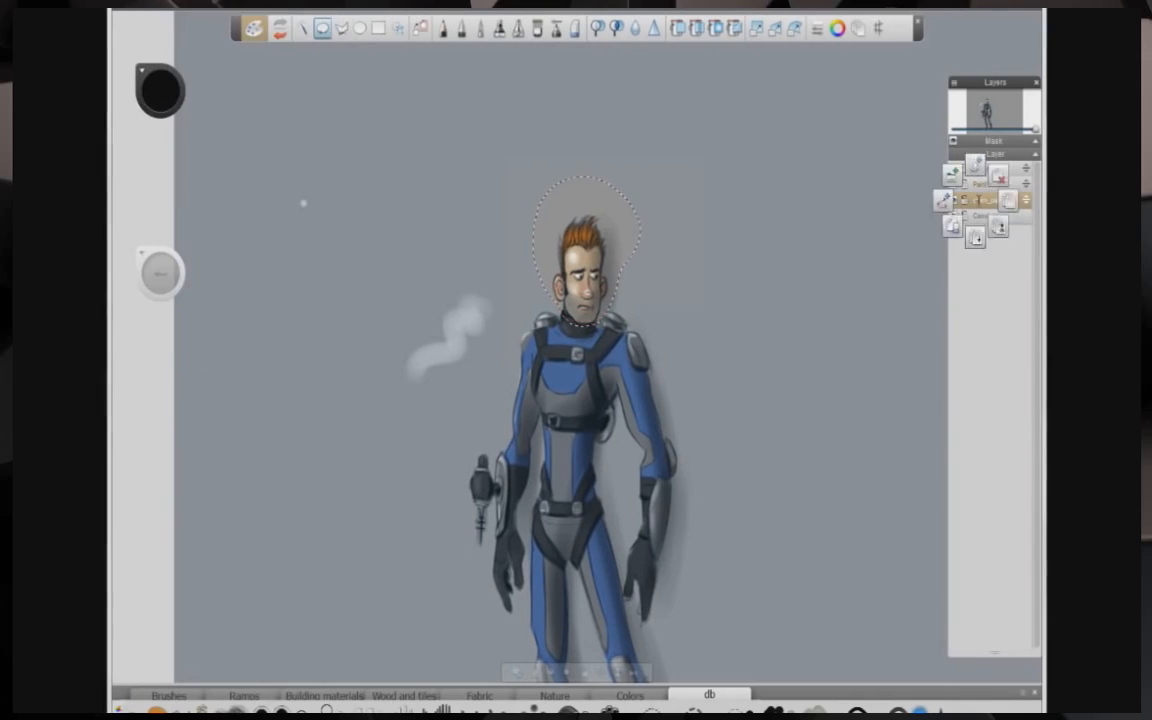
pyautogui.hotkey('ctrl', 'v')
pyautogui.click(794, 28)
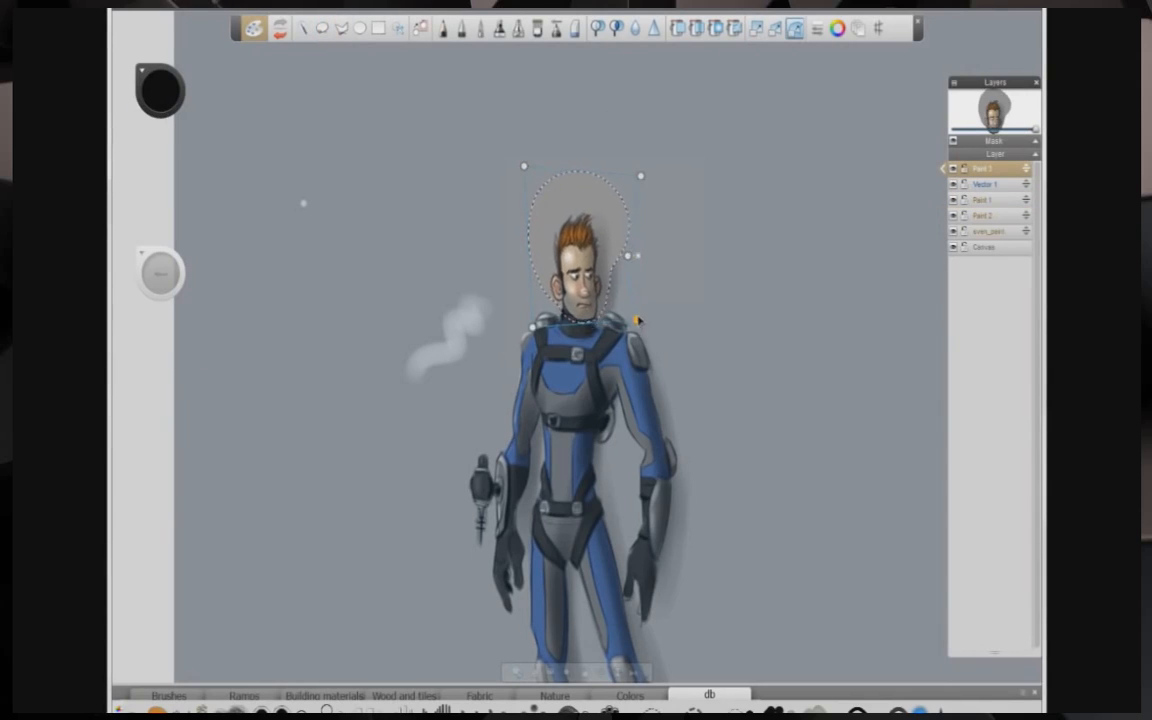
# Step: Move the pasted head copy, then remove its layer from the layer stack
pyautogui.moveTo(592, 235); pyautogui.dragTo(556, 240)
pyautogui.moveTo(511, 186); pyautogui.dragTo(505, 187)
pyautogui.moveTo(470, 142); pyautogui.dragTo(406, 157)
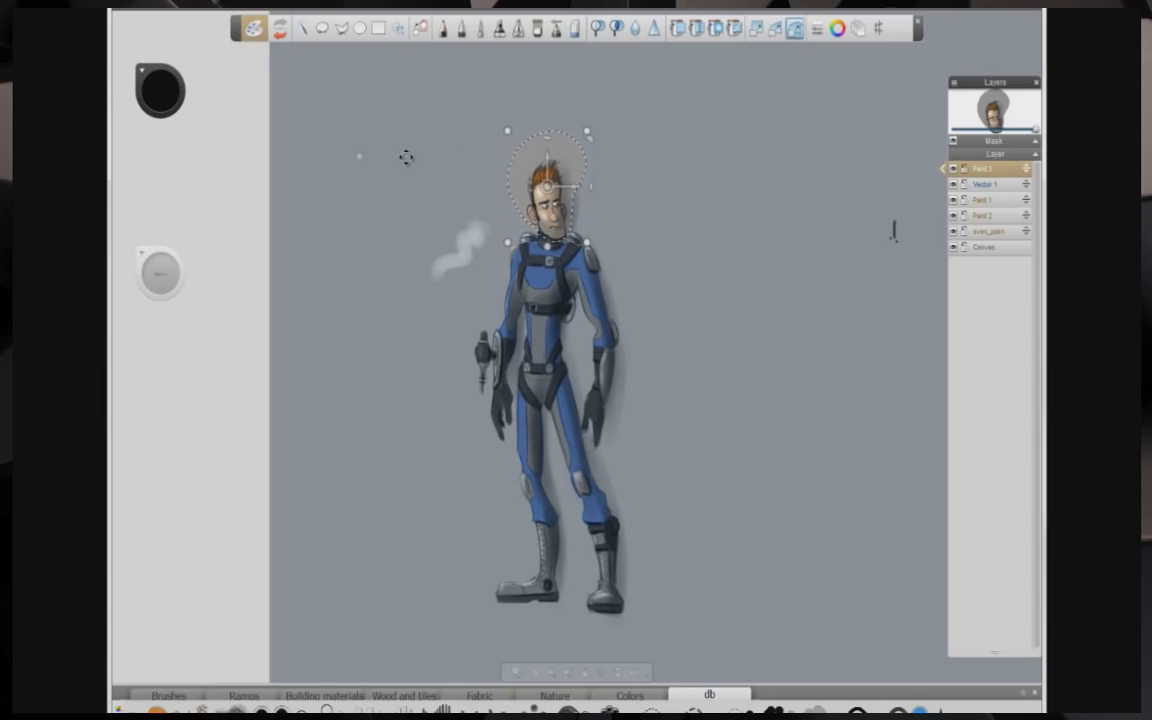
pyautogui.moveTo(1025, 171)
pyautogui.mouseDown()
pyautogui.moveTo(1019, 235)
pyautogui.moveTo(978, 249)
pyautogui.mouseUp()
# Step: Lasso around the character's body on the Paint layer, distort the selection with the transform handles, and deselect
pyautogui.click(321, 28)
pyautogui.moveTo(518, 233); pyautogui.dragTo(697, 542)
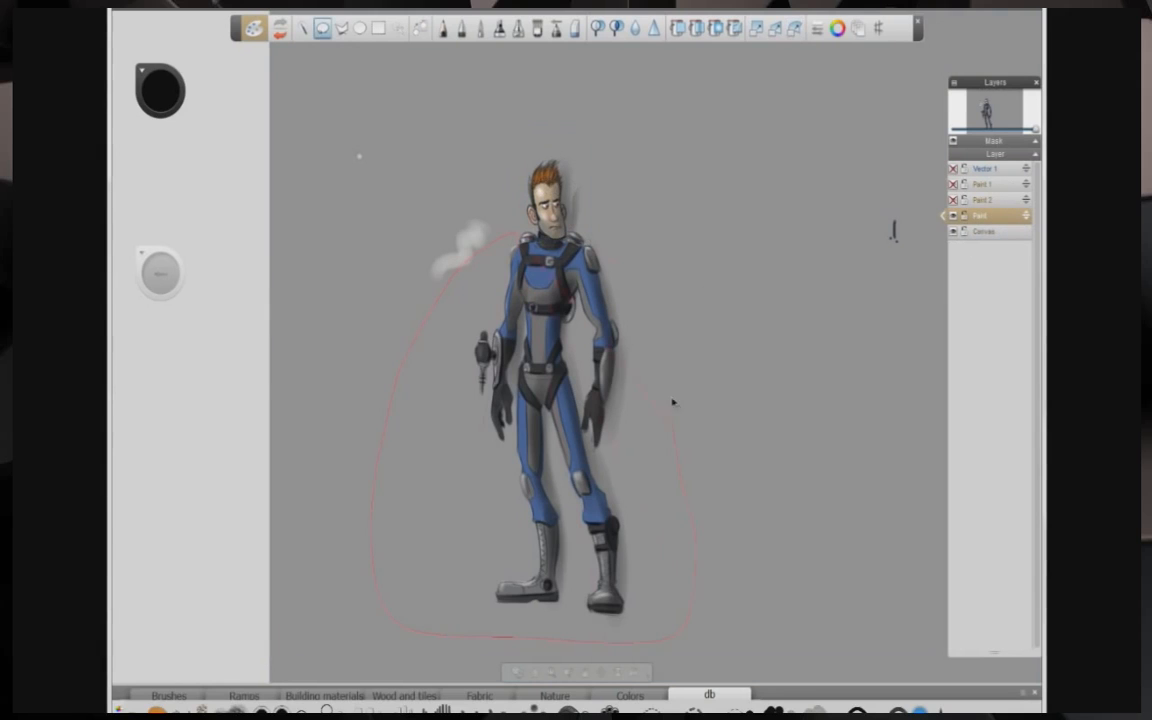
pyautogui.click(795, 28)
pyautogui.moveTo(697, 369); pyautogui.dragTo(706, 363)
pyautogui.moveTo(697, 507)
pyautogui.mouseDown()
pyautogui.moveTo(674, 521)
pyautogui.moveTo(692, 515)
pyautogui.mouseUp()
pyautogui.moveTo(697, 643); pyautogui.dragTo(718, 635)
pyautogui.moveTo(693, 516); pyautogui.dragTo(707, 509)
pyautogui.moveTo(370, 643); pyautogui.dragTo(364, 649)
pyautogui.moveTo(370, 370); pyautogui.dragTo(346, 364)
pyautogui.moveTo(705, 362); pyautogui.dragTo(713, 365)
pyautogui.moveTo(533, 431); pyautogui.dragTo(535, 459)
pyautogui.moveTo(707, 509); pyautogui.dragTo(722, 517)
pyautogui.moveTo(718, 634); pyautogui.dragTo(733, 645)
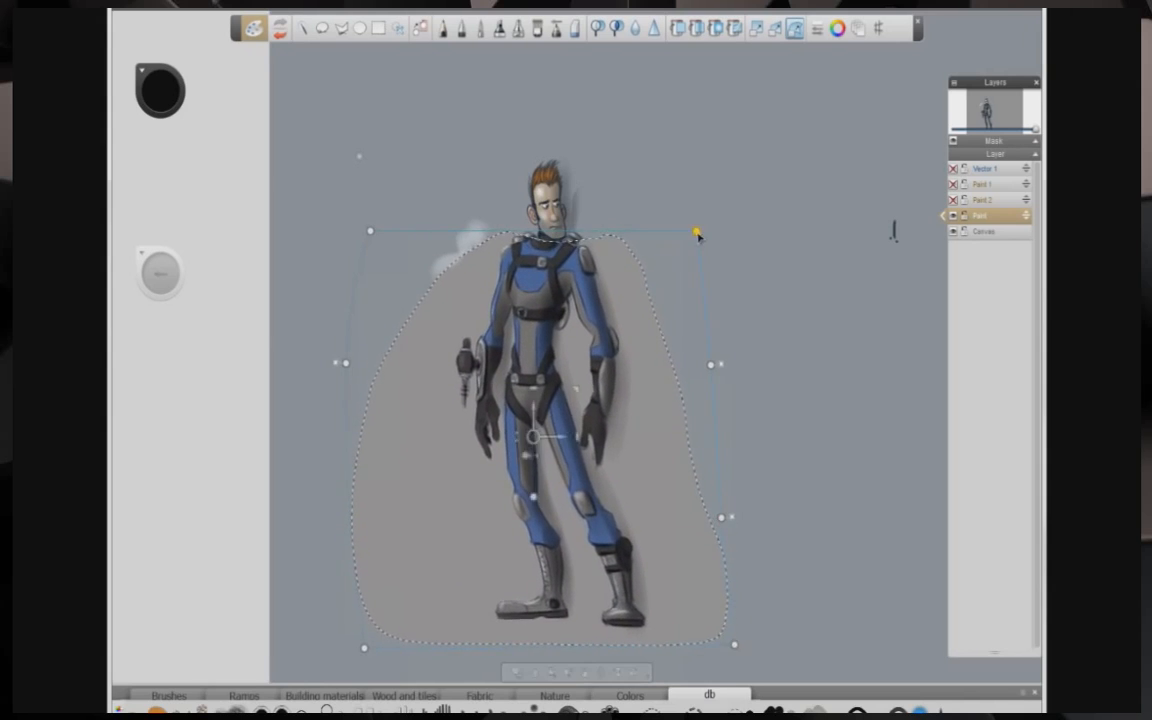
pyautogui.moveTo(528, 290); pyautogui.dragTo(533, 287)
pyautogui.moveTo(736, 642); pyautogui.dragTo(733, 627)
pyautogui.moveTo(370, 645); pyautogui.dragTo(365, 628)
pyautogui.hotkey('ctrl', 'd')
# Step: Set the Paint layer's opacity to 32 and make the Paint 1 layer visible
pyautogui.click(942, 216)
pyautogui.moveTo(866, 238); pyautogui.dragTo(803, 237)
pyautogui.click(953, 187)
pyautogui.click(964, 216)
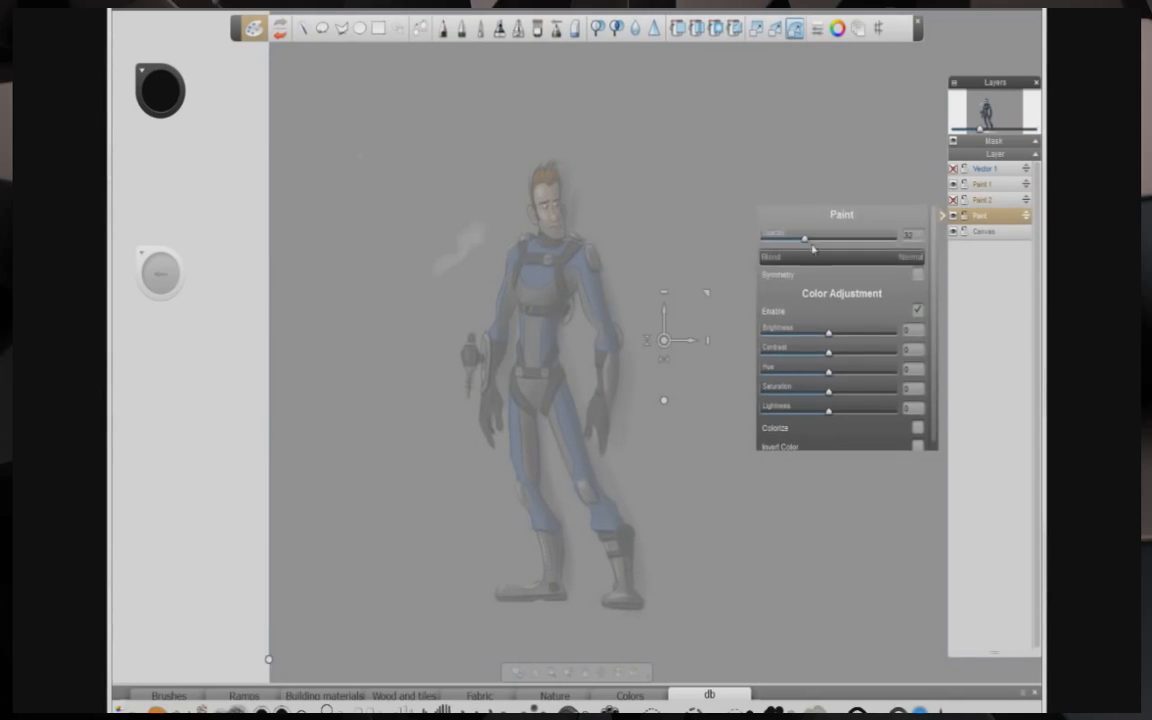
pyautogui.moveTo(707, 292)
pyautogui.mouseDown()
pyautogui.moveTo(664, 298)
pyautogui.moveTo(730, 268)
pyautogui.moveTo(776, 226)
pyautogui.mouseUp()
pyautogui.moveTo(737, 384); pyautogui.dragTo(770, 382)
pyautogui.click(516, 399)
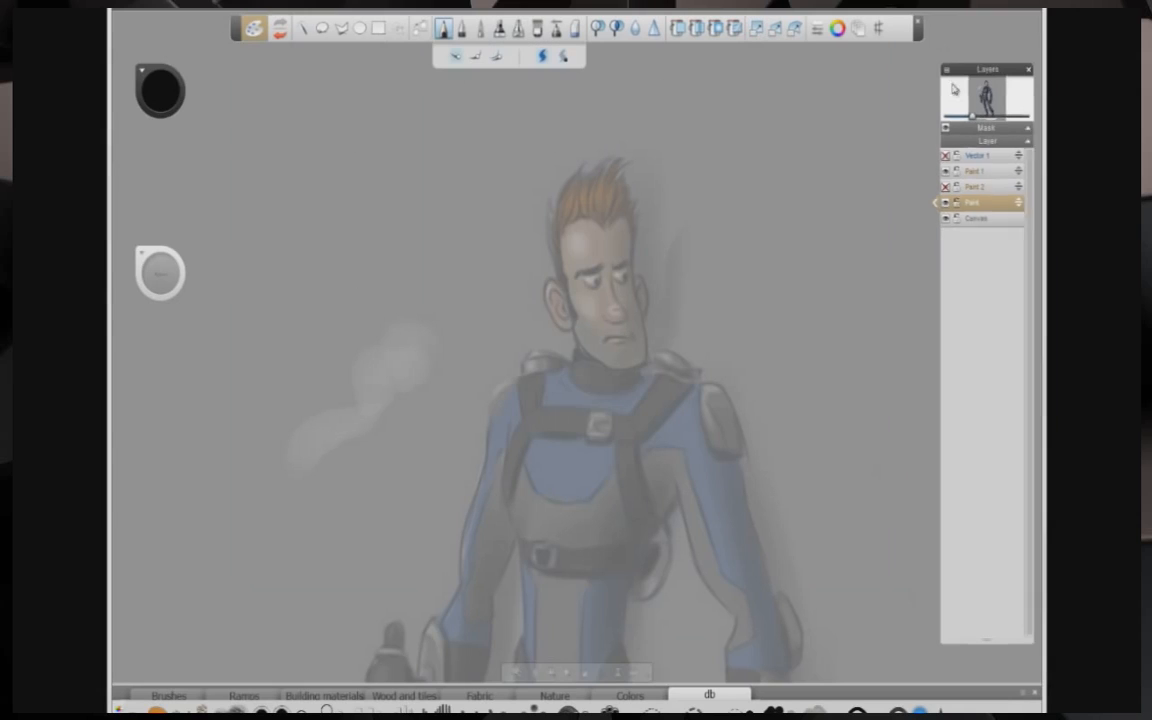
# Step: Ink the jaw and neck outline of the face on the Paint 1 layer with the pencil, undoing stray strokes
pyautogui.moveTo(252, 278); pyautogui.dragTo(347, 167)
pyautogui.hotkey('ctrl', 'z')
pyautogui.press('space')
pyautogui.moveTo(564, 286)
pyautogui.mouseDown()
pyautogui.moveTo(574, 228)
pyautogui.moveTo(628, 276)
pyautogui.moveTo(612, 290)
pyautogui.moveTo(657, 284)
pyautogui.moveTo(612, 312)
pyautogui.mouseUp()
pyautogui.moveTo(606, 299)
pyautogui.mouseDown()
pyautogui.moveTo(660, 303)
pyautogui.moveTo(656, 368)
pyautogui.moveTo(629, 374)
pyautogui.moveTo(650, 404)
pyautogui.mouseUp()
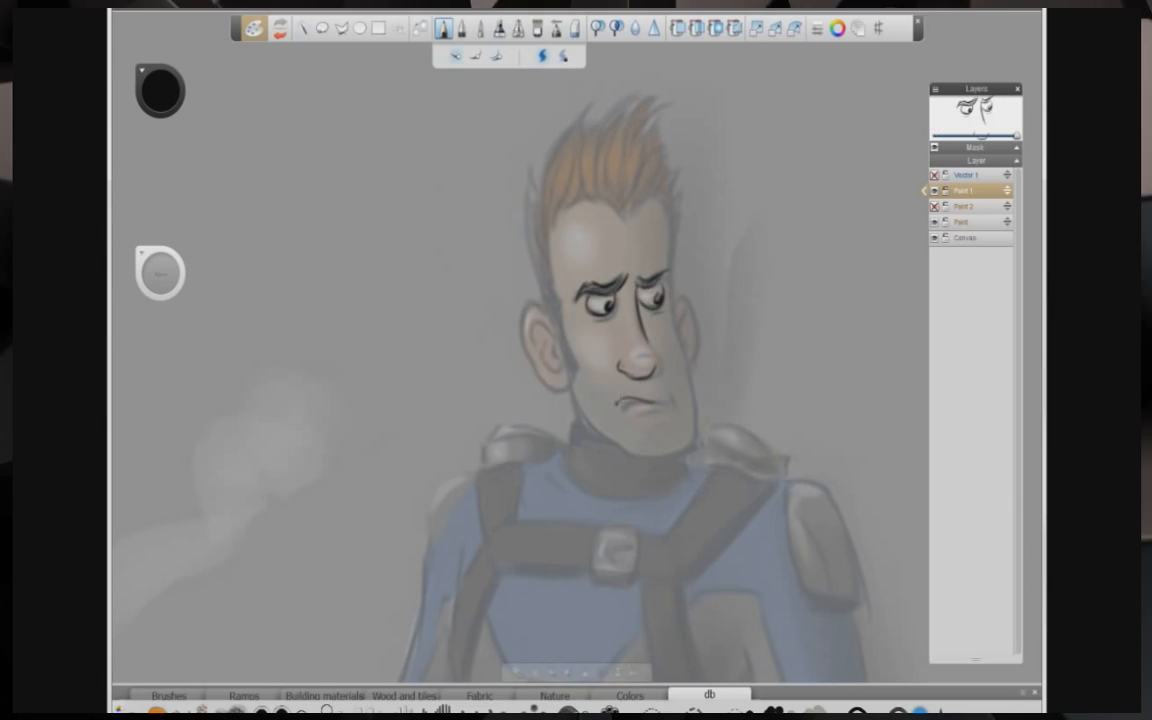
pyautogui.moveTo(671, 283); pyautogui.dragTo(679, 358)
pyautogui.moveTo(688, 330)
pyautogui.mouseDown()
pyautogui.moveTo(678, 359)
pyautogui.moveTo(702, 424)
pyautogui.mouseUp()
pyautogui.hotkey('ctrl', 'z')
pyautogui.moveTo(672, 312)
pyautogui.mouseDown()
pyautogui.moveTo(690, 435)
pyautogui.moveTo(670, 454)
pyautogui.moveTo(608, 440)
pyautogui.mouseUp()
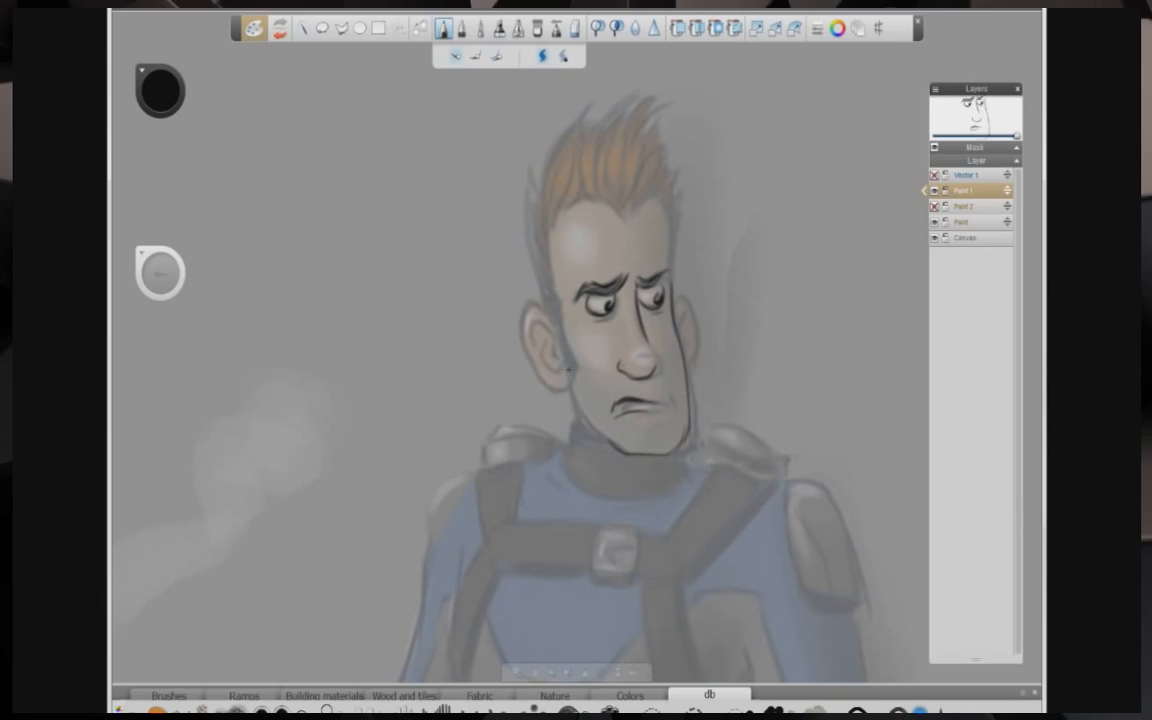
pyautogui.moveTo(568, 378); pyautogui.dragTo(578, 452)
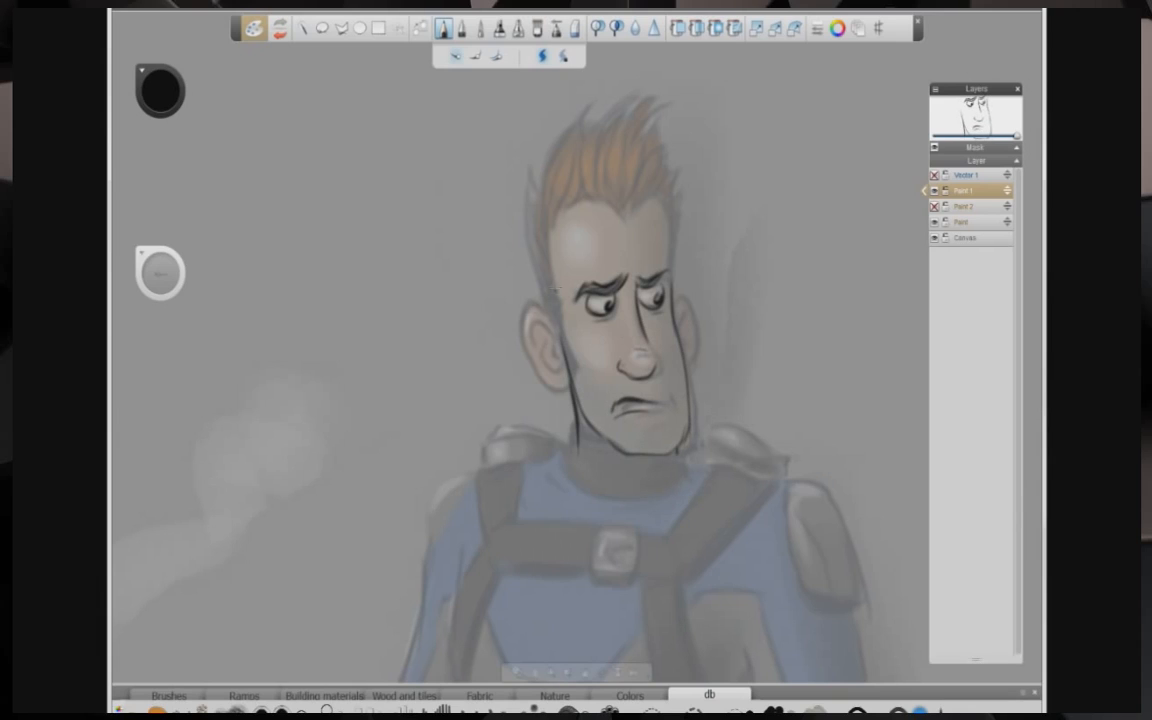
# Step: Ink the spiky hair outline and the back of the head
pyautogui.moveTo(625, 218)
pyautogui.mouseDown()
pyautogui.moveTo(650, 193)
pyautogui.moveTo(672, 127)
pyautogui.mouseUp()
pyautogui.moveTo(668, 136); pyautogui.dragTo(563, 300)
pyautogui.moveTo(664, 187); pyautogui.dragTo(685, 181)
pyautogui.moveTo(685, 181)
pyautogui.mouseDown()
pyautogui.moveTo(671, 232)
pyautogui.moveTo(672, 140)
pyautogui.mouseUp()
pyautogui.moveTo(594, 178)
pyautogui.mouseDown()
pyautogui.moveTo(649, 86)
pyautogui.moveTo(618, 160)
pyautogui.mouseUp()
pyautogui.moveTo(540, 144)
pyautogui.mouseDown()
pyautogui.moveTo(529, 186)
pyautogui.moveTo(546, 372)
pyautogui.mouseUp()
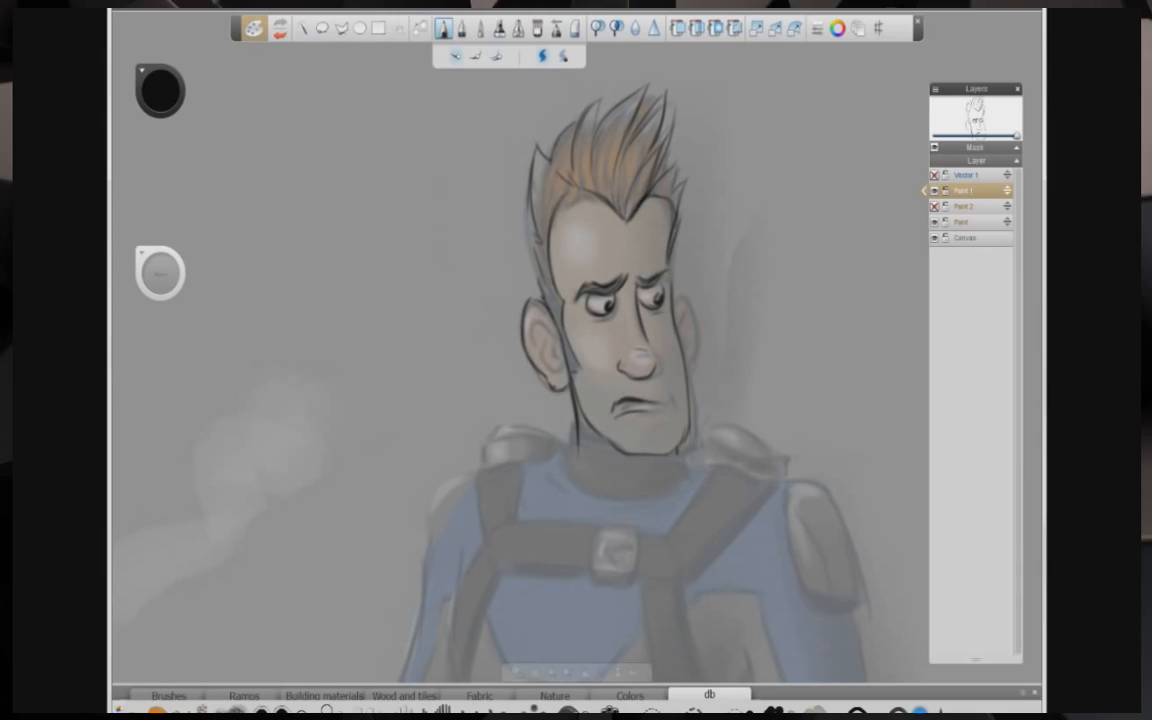
# Step: Ink the collar lines around the character's neck
pyautogui.moveTo(570, 432)
pyautogui.mouseDown()
pyautogui.moveTo(608, 445)
pyautogui.moveTo(564, 460)
pyautogui.mouseUp()
pyautogui.moveTo(597, 500); pyautogui.dragTo(677, 496)
pyautogui.moveTo(690, 451); pyautogui.dragTo(680, 484)
pyautogui.moveTo(563, 470)
pyautogui.mouseDown()
pyautogui.moveTo(619, 494)
pyautogui.moveTo(624, 483)
pyautogui.mouseUp()
pyautogui.moveTo(592, 463); pyautogui.dragTo(666, 475)
# Step: Switch to the Vector 1 layer and draw two crossing vector curves beside the character
pyautogui.press('space')
pyautogui.moveTo(506, 388); pyautogui.dragTo(387, 200)
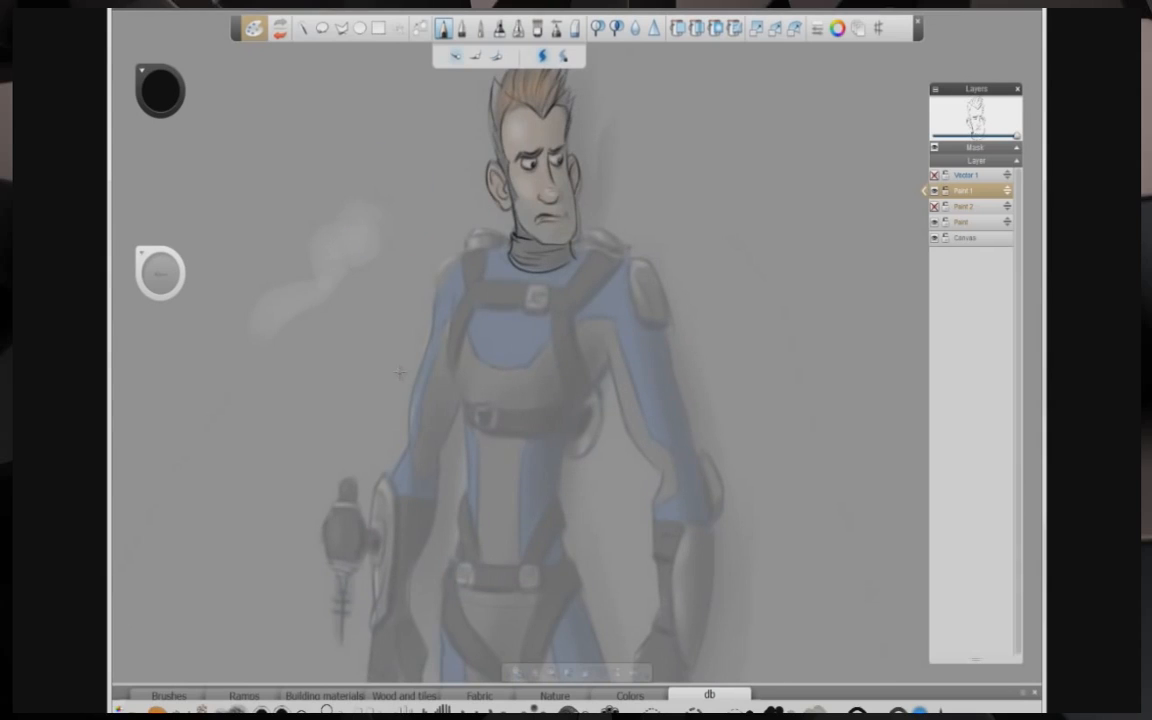
pyautogui.click(938, 177)
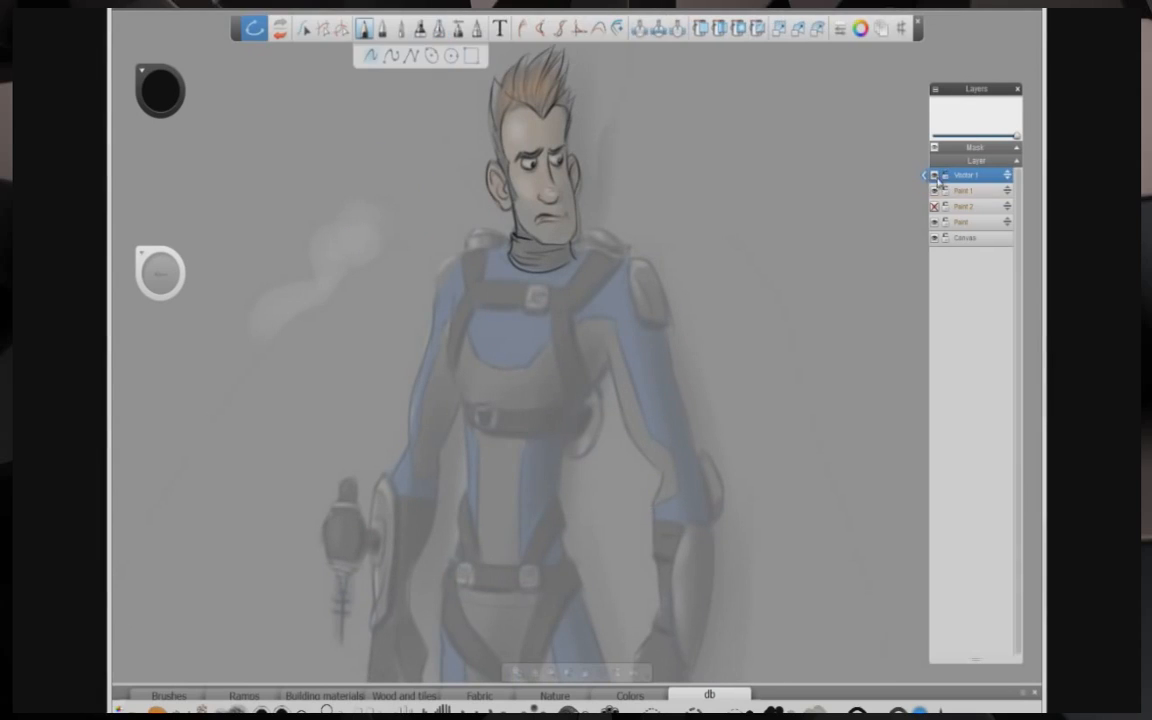
pyautogui.press('space')
pyautogui.moveTo(431, 354)
pyautogui.mouseDown()
pyautogui.moveTo(450, 331)
pyautogui.moveTo(476, 327)
pyautogui.mouseUp()
pyautogui.moveTo(283, 116); pyautogui.dragTo(314, 429)
pyautogui.moveTo(321, 76); pyautogui.dragTo(272, 497)
pyautogui.click(780, 29)
pyautogui.click(298, 298)
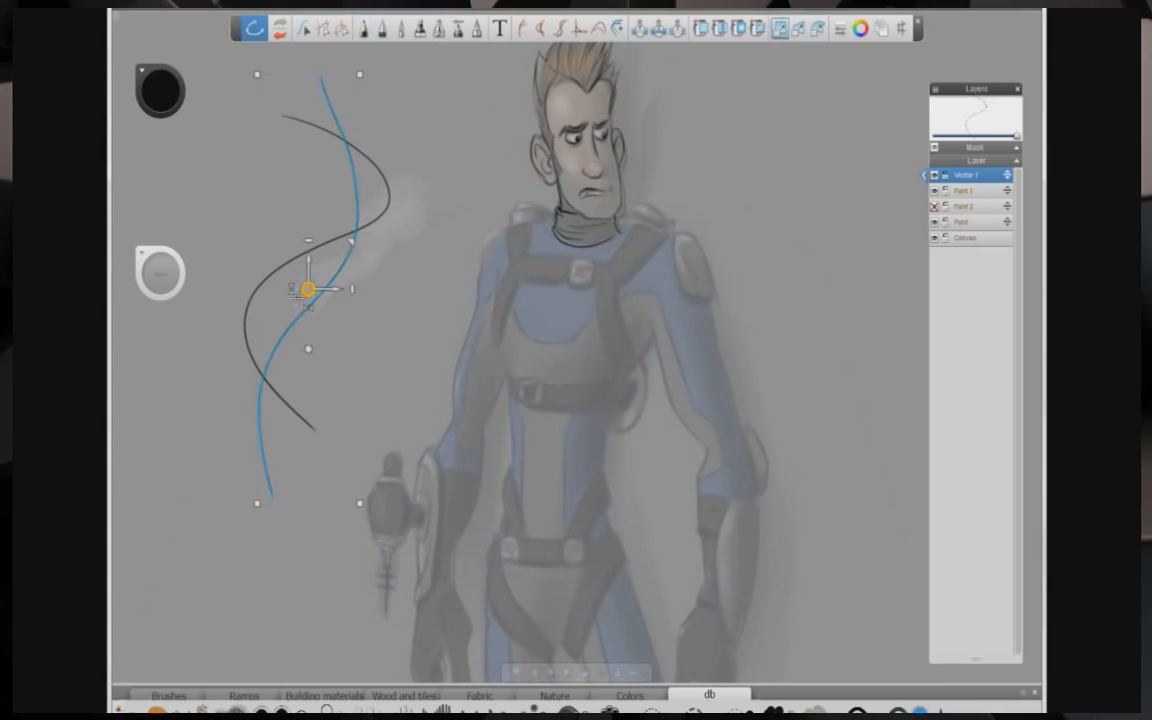
# Step: Turn the region between the two curves into a filled crescent shape and reshape it
pyautogui.click(640, 29)
pyautogui.click(271, 303)
pyautogui.click(579, 29)
pyautogui.click(353, 239)
pyautogui.click(262, 372)
pyautogui.click(262, 390)
pyautogui.click(780, 29)
pyautogui.click(302, 292)
pyautogui.moveTo(353, 236)
pyautogui.mouseDown()
pyautogui.moveTo(337, 254)
pyautogui.moveTo(364, 222)
pyautogui.mouseUp()
pyautogui.moveTo(297, 302); pyautogui.dragTo(264, 271)
pyautogui.moveTo(340, 355); pyautogui.dragTo(319, 346)
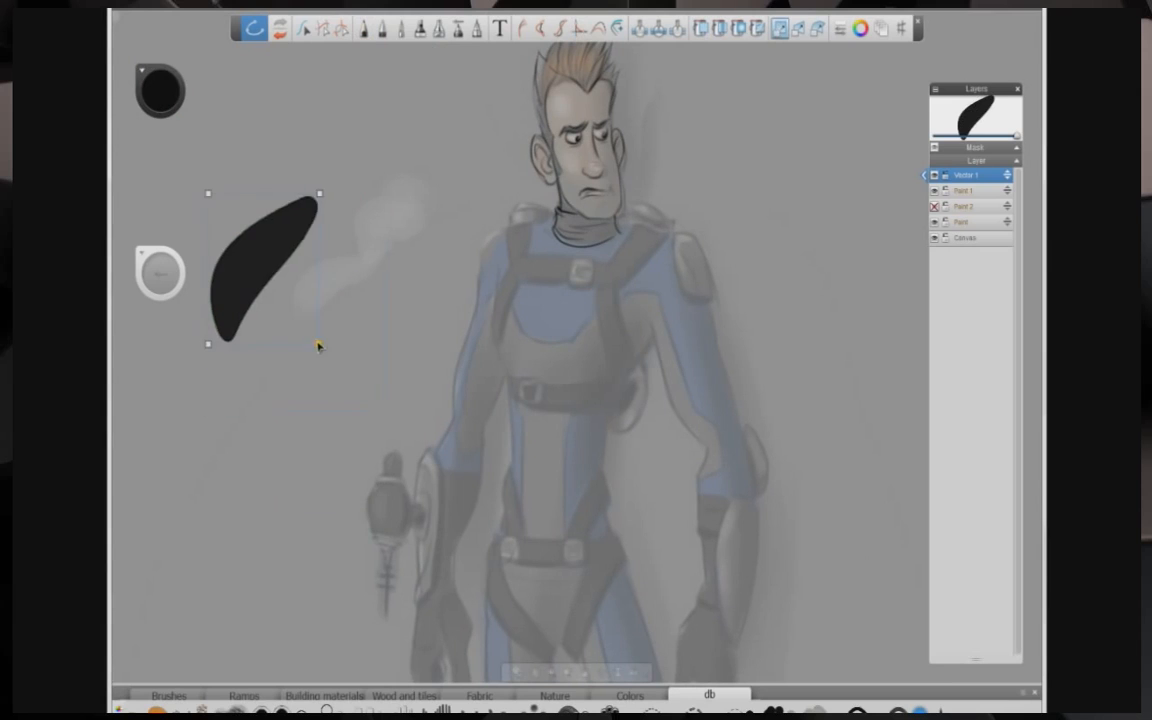
# Step: Select the crescent shape and delete it
pyautogui.click(303, 29)
pyautogui.click(262, 269)
pyautogui.press('Delete')
# Step: Start a polyline outline down the outer edge of the character's left arm on the Vector 1 layer
pyautogui.press('space')
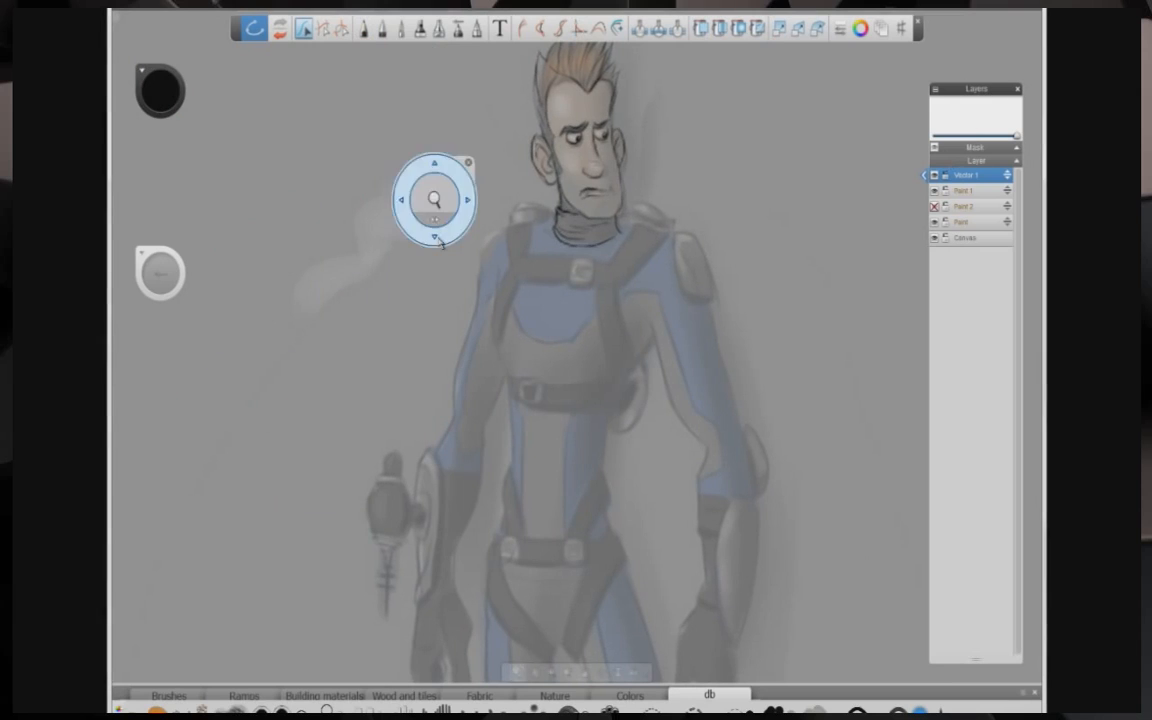
pyautogui.moveTo(434, 200); pyautogui.dragTo(393, 275)
pyautogui.press('space')
pyautogui.click(350, 298)
pyautogui.click(364, 29)
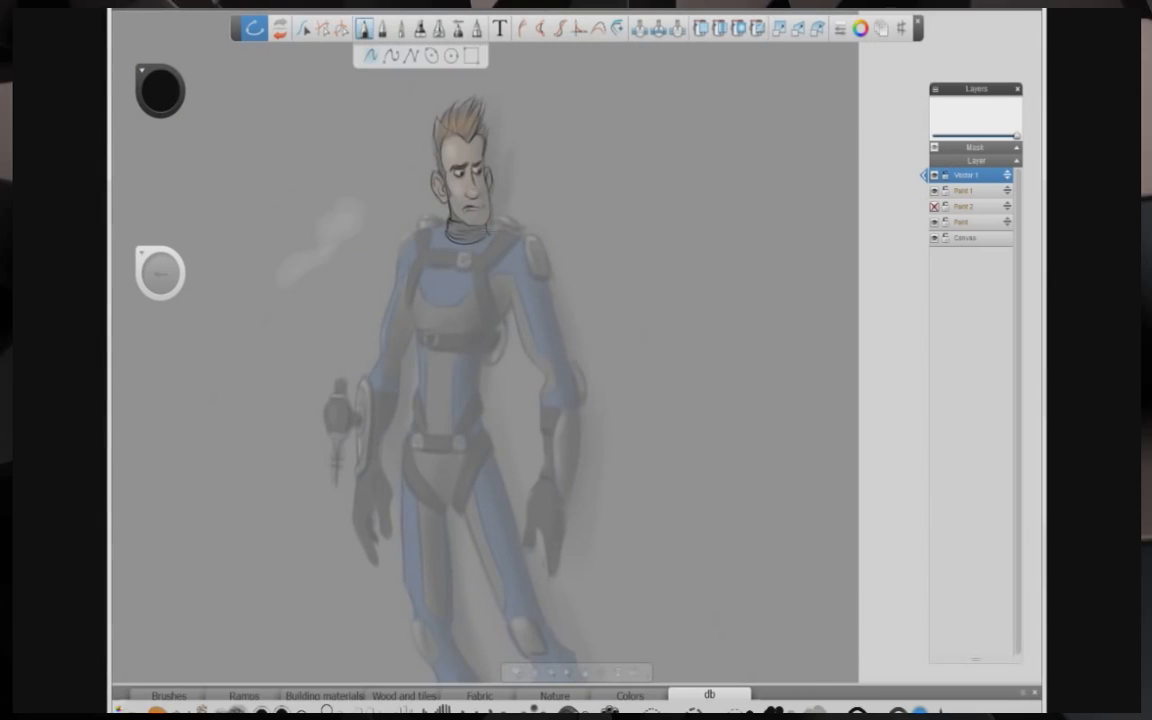
pyautogui.hotkey('ctrl', 'z')
pyautogui.hotkey('ctrl', 'z')
pyautogui.click(411, 56)
pyautogui.press('space')
pyautogui.moveTo(431, 239); pyautogui.dragTo(501, 247)
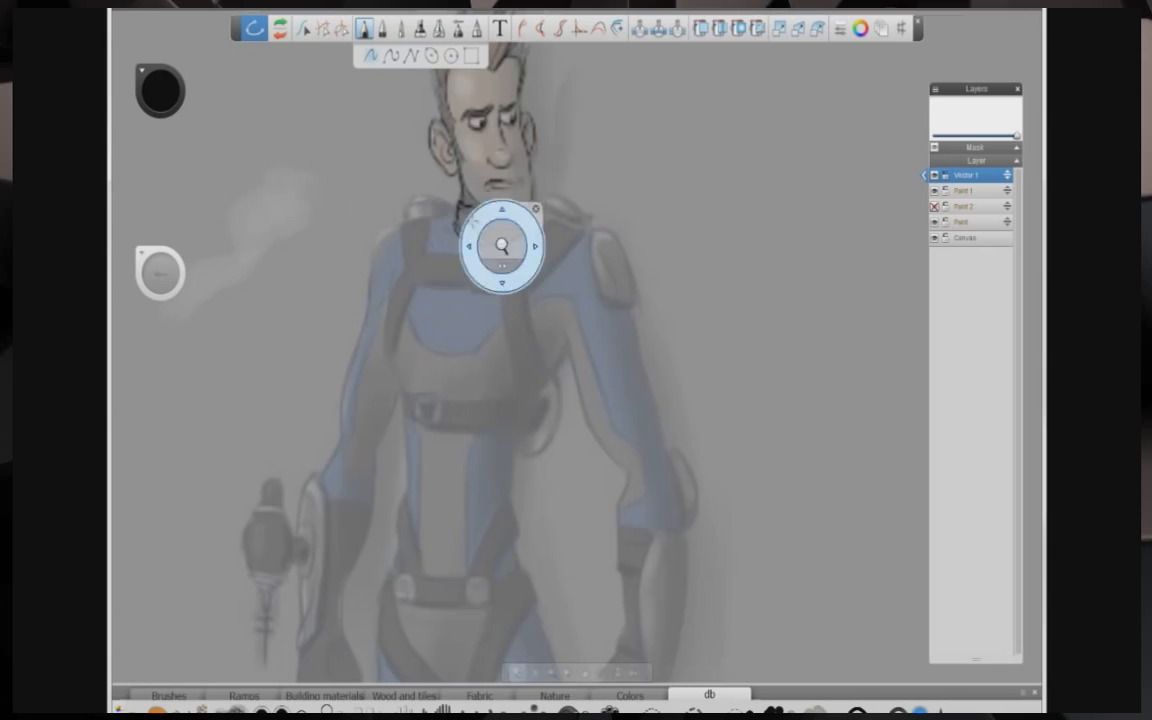
pyautogui.click(587, 231)
pyautogui.click(621, 243)
pyautogui.click(642, 342)
pyautogui.click(667, 446)
pyautogui.click(682, 455)
pyautogui.click(699, 499)
pyautogui.click(685, 530)
pyautogui.click(687, 588)
# Step: Continue the polyline around the hand and up the inner arm, closing it at the shoulder
pyautogui.press('space')
pyautogui.moveTo(629, 507); pyautogui.dragTo(622, 262)
pyautogui.click(654, 452)
pyautogui.click(645, 447)
pyautogui.click(652, 494)
pyautogui.click(633, 582)
pyautogui.click(623, 583)
pyautogui.click(622, 534)
pyautogui.click(580, 507)
pyautogui.click(589, 471)
pyautogui.click(586, 431)
pyautogui.click(610, 411)
pyautogui.click(615, 381)
pyautogui.click(620, 380)
pyautogui.click(615, 328)
pyautogui.click(610, 324)
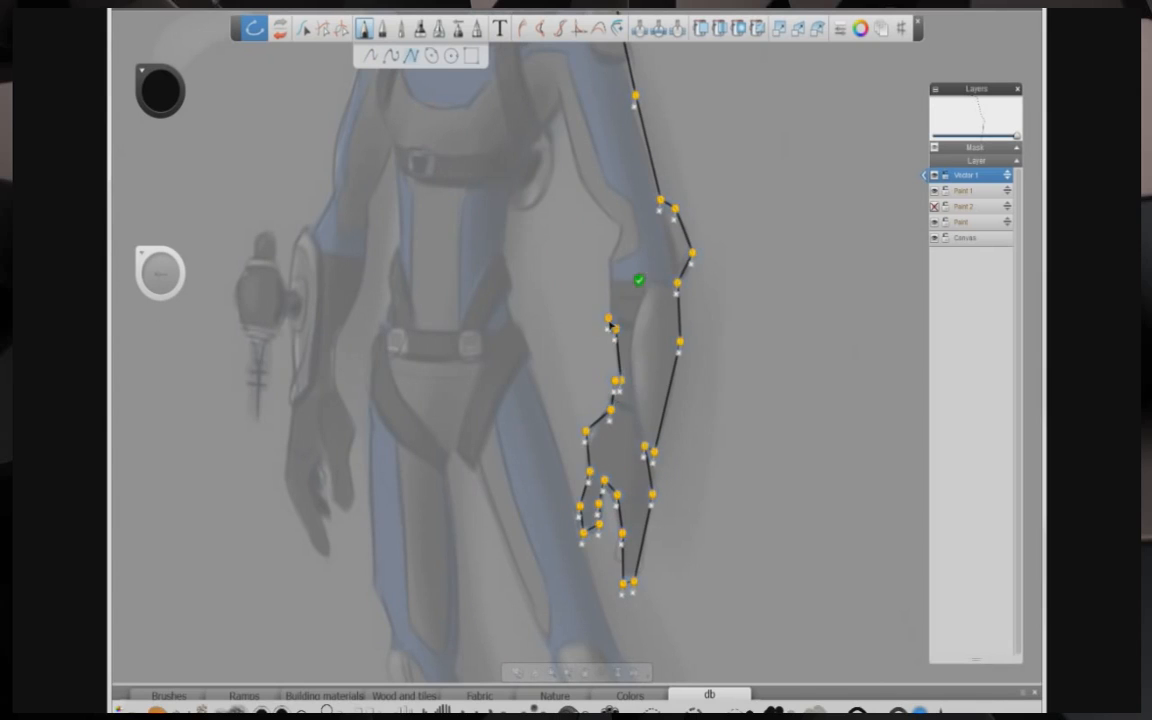
pyautogui.click(549, 76)
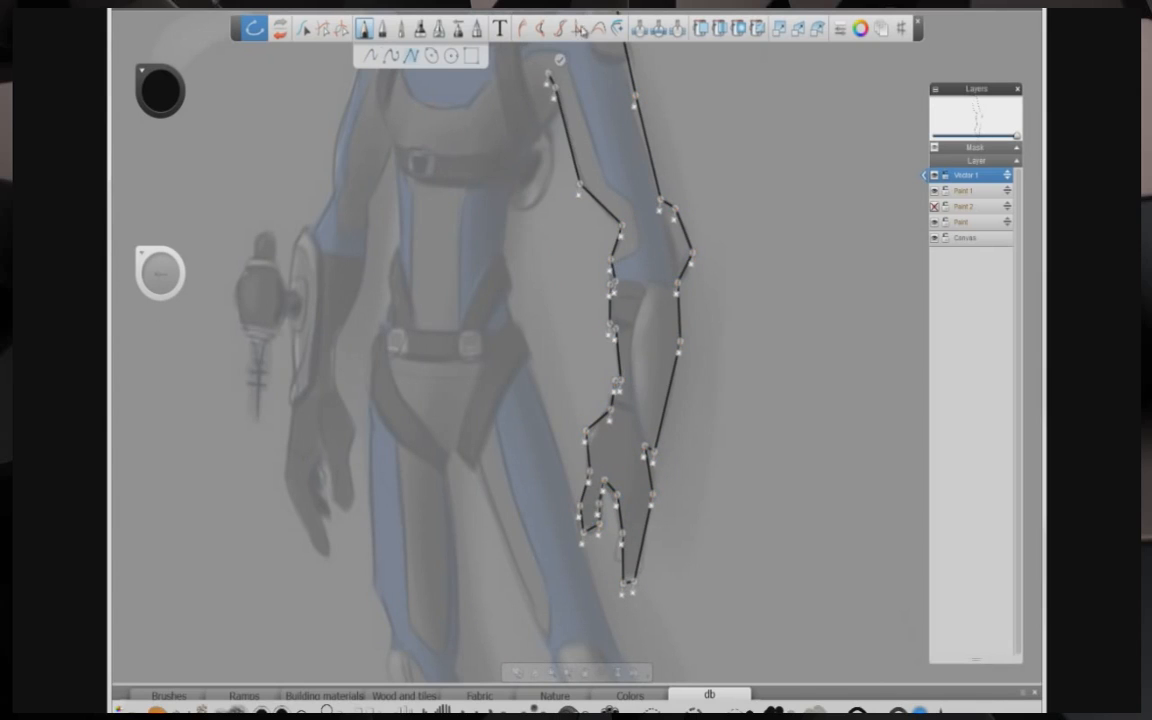
# Step: Convert the arm polyline into a finished smooth outline
pyautogui.click(579, 28)
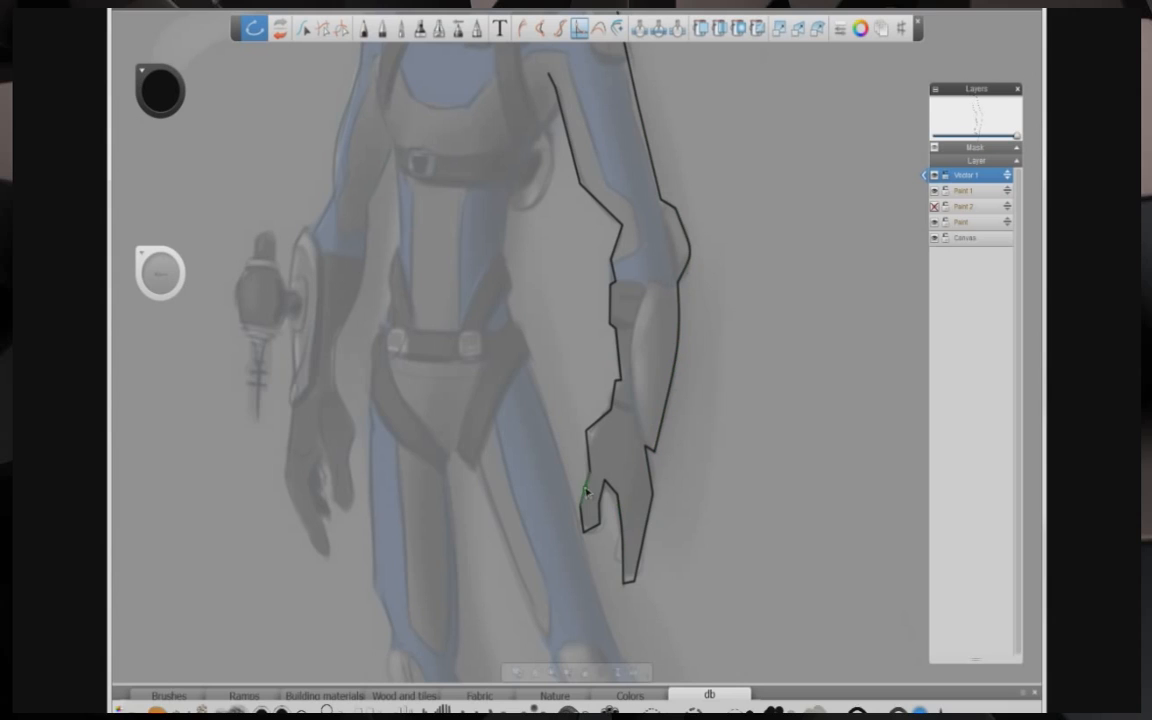
pyautogui.moveTo(589, 533); pyautogui.dragTo(655, 540)
pyautogui.press('space')
pyautogui.moveTo(630, 265); pyautogui.dragTo(630, 330)
pyautogui.moveTo(622, 322); pyautogui.dragTo(640, 365)
pyautogui.moveTo(654, 270); pyautogui.dragTo(657, 266)
# Step: Start a polyline outline down the other arm from the shoulder, undoing one misplaced point
pyautogui.click(364, 30)
pyautogui.click(522, 239)
pyautogui.click(507, 247)
pyautogui.click(505, 265)
pyautogui.click(504, 287)
pyautogui.click(488, 327)
pyautogui.click(488, 364)
pyautogui.click(476, 385)
pyautogui.click(466, 388)
pyautogui.click(461, 424)
pyautogui.click(465, 478)
pyautogui.click(442, 458)
pyautogui.hotkey('ctrl', 'z')
# Step: Continue the polyline around the hand holding the gun and back up the inner arm
pyautogui.click(471, 475)
pyautogui.click(460, 524)
pyautogui.click(477, 567)
pyautogui.click(487, 570)
pyautogui.click(484, 553)
pyautogui.click(474, 525)
pyautogui.click(481, 513)
pyautogui.click(488, 536)
pyautogui.click(496, 544)
pyautogui.click(501, 496)
pyautogui.click(490, 473)
pyautogui.click(489, 448)
pyautogui.click(505, 420)
pyautogui.click(509, 390)
pyautogui.click(508, 368)
pyautogui.click(519, 346)
pyautogui.click(530, 323)
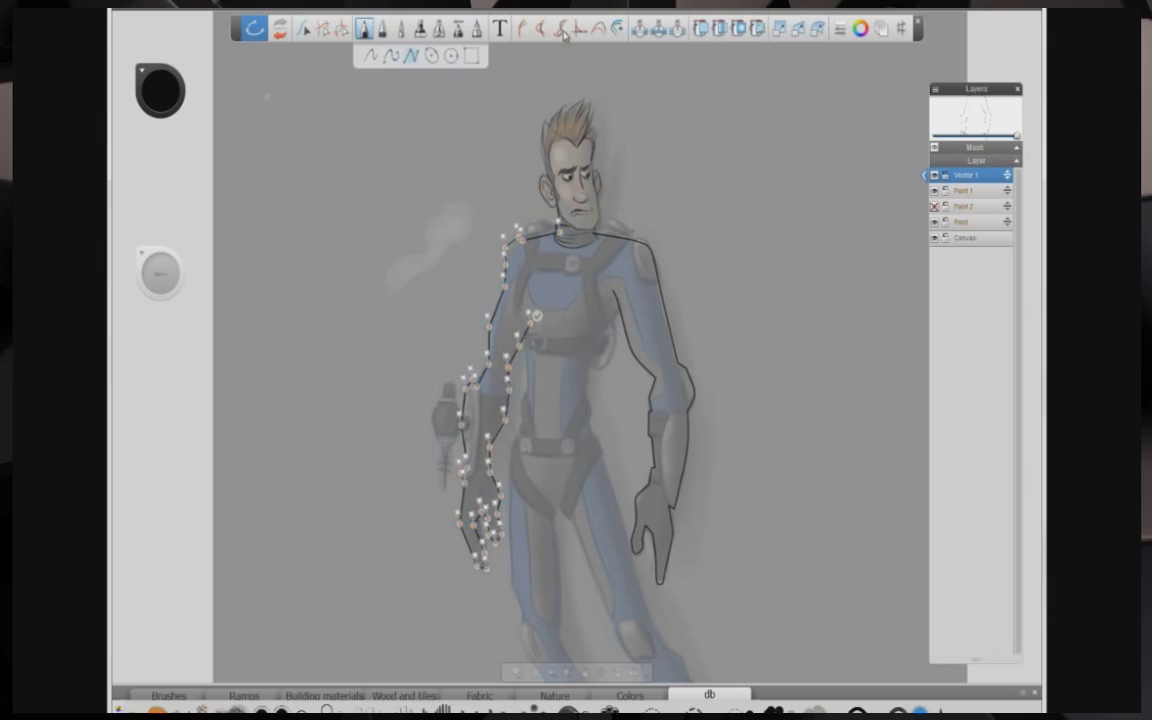
# Step: Convert the second arm polyline into a smooth outline
pyautogui.click(579, 29)
pyautogui.press('space')
pyautogui.moveTo(423, 357); pyautogui.dragTo(476, 363)
pyautogui.moveTo(538, 560); pyautogui.dragTo(506, 404)
pyautogui.click(512, 423)
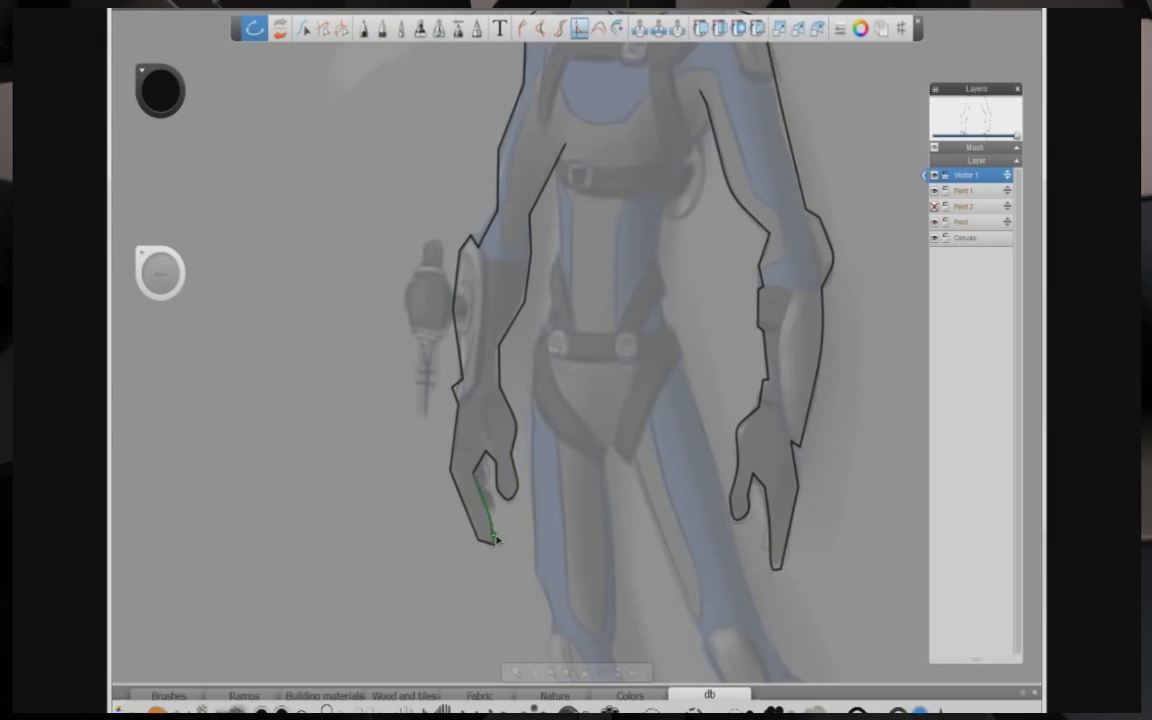
# Step: Undo the last point and reshape the lower hand outline by moving its curve points
pyautogui.hotkey('ctrl', 'z')
pyautogui.moveTo(495, 523); pyautogui.dragTo(471, 520)
pyautogui.moveTo(456, 485); pyautogui.dragTo(459, 363)
pyautogui.moveTo(458, 266)
pyautogui.mouseDown()
pyautogui.moveTo(500, 195)
pyautogui.moveTo(522, 308)
pyautogui.moveTo(596, 524)
pyautogui.mouseUp()
pyautogui.press('space')
pyautogui.moveTo(583, 214); pyautogui.dragTo(608, 177)
pyautogui.press('space')
pyautogui.moveTo(523, 410); pyautogui.dragTo(462, 345)
# Step: Draw freehand outline curves down the torso sides and around both legs
pyautogui.click(323, 29)
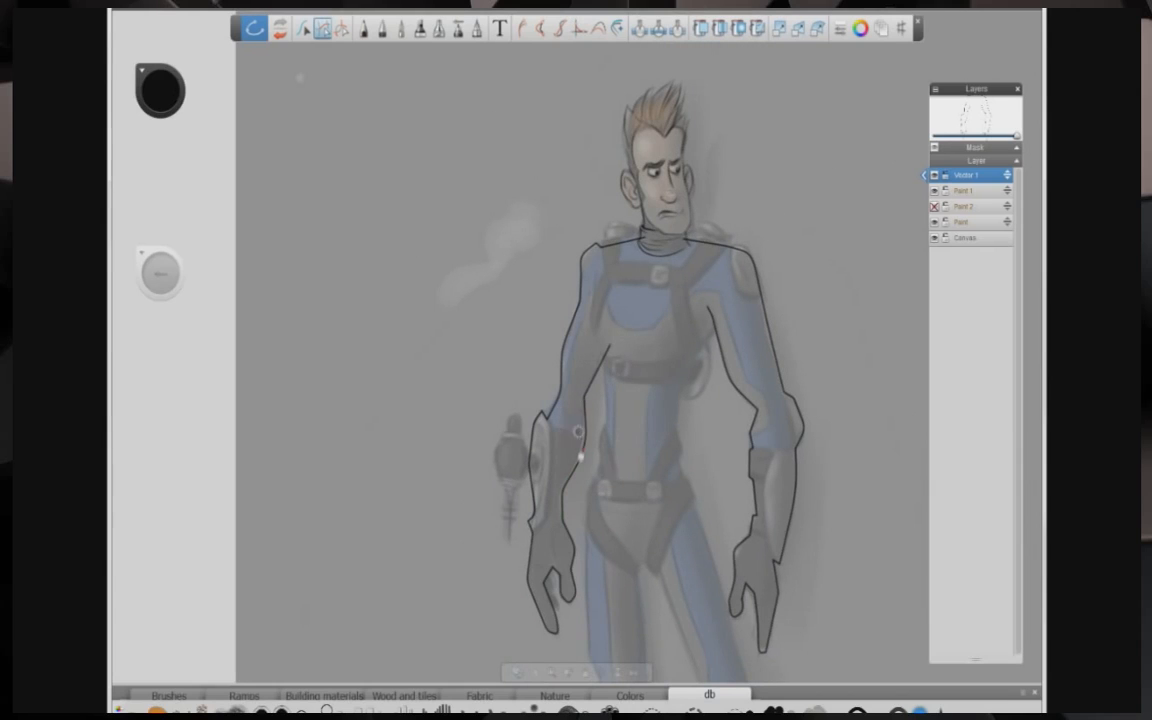
pyautogui.press('space')
pyautogui.moveTo(490, 447); pyautogui.dragTo(414, 385)
pyautogui.click(365, 29)
pyautogui.moveTo(520, 188); pyautogui.dragTo(536, 302)
pyautogui.moveTo(646, 250); pyautogui.dragTo(618, 438)
pyautogui.moveTo(522, 264); pyautogui.dragTo(518, 425)
pyautogui.press('space')
pyautogui.moveTo(496, 457)
pyautogui.mouseDown()
pyautogui.moveTo(488, 367)
pyautogui.moveTo(508, 327)
pyautogui.mouseUp()
pyautogui.moveTo(521, 293)
pyautogui.mouseDown()
pyautogui.moveTo(525, 467)
pyautogui.moveTo(540, 502)
pyautogui.mouseUp()
pyautogui.moveTo(540, 501)
pyautogui.mouseDown()
pyautogui.moveTo(551, 555)
pyautogui.moveTo(574, 571)
pyautogui.mouseUp()
pyautogui.moveTo(554, 549); pyautogui.dragTo(606, 604)
pyautogui.moveTo(570, 362); pyautogui.dragTo(584, 522)
pyautogui.moveTo(578, 497); pyautogui.dragTo(623, 589)
pyautogui.moveTo(563, 371)
pyautogui.mouseDown()
pyautogui.moveTo(588, 374)
pyautogui.moveTo(648, 504)
pyautogui.mouseUp()
pyautogui.moveTo(648, 500); pyautogui.dragTo(678, 556)
pyautogui.moveTo(677, 547)
pyautogui.mouseDown()
pyautogui.moveTo(680, 596)
pyautogui.moveTo(726, 600)
pyautogui.mouseUp()
pyautogui.moveTo(712, 535); pyautogui.dragTo(746, 589)
pyautogui.moveTo(713, 605); pyautogui.dragTo(751, 571)
pyautogui.moveTo(680, 490); pyautogui.dragTo(739, 543)
pyautogui.moveTo(623, 297); pyautogui.dragTo(687, 493)
# Step: Reshape the new torso and leg curves by moving their points
pyautogui.click(579, 28)
pyautogui.moveTo(537, 280); pyautogui.dragTo(524, 327)
pyautogui.moveTo(523, 447); pyautogui.dragTo(539, 499)
pyautogui.moveTo(607, 603); pyautogui.dragTo(569, 601)
pyautogui.moveTo(697, 508); pyautogui.dragTo(722, 549)
pyautogui.moveTo(710, 599); pyautogui.dragTo(734, 595)
pyautogui.moveTo(682, 485); pyautogui.dragTo(691, 503)
pyautogui.moveTo(627, 334); pyautogui.dragTo(621, 286)
pyautogui.moveTo(592, 386); pyautogui.dragTo(573, 369)
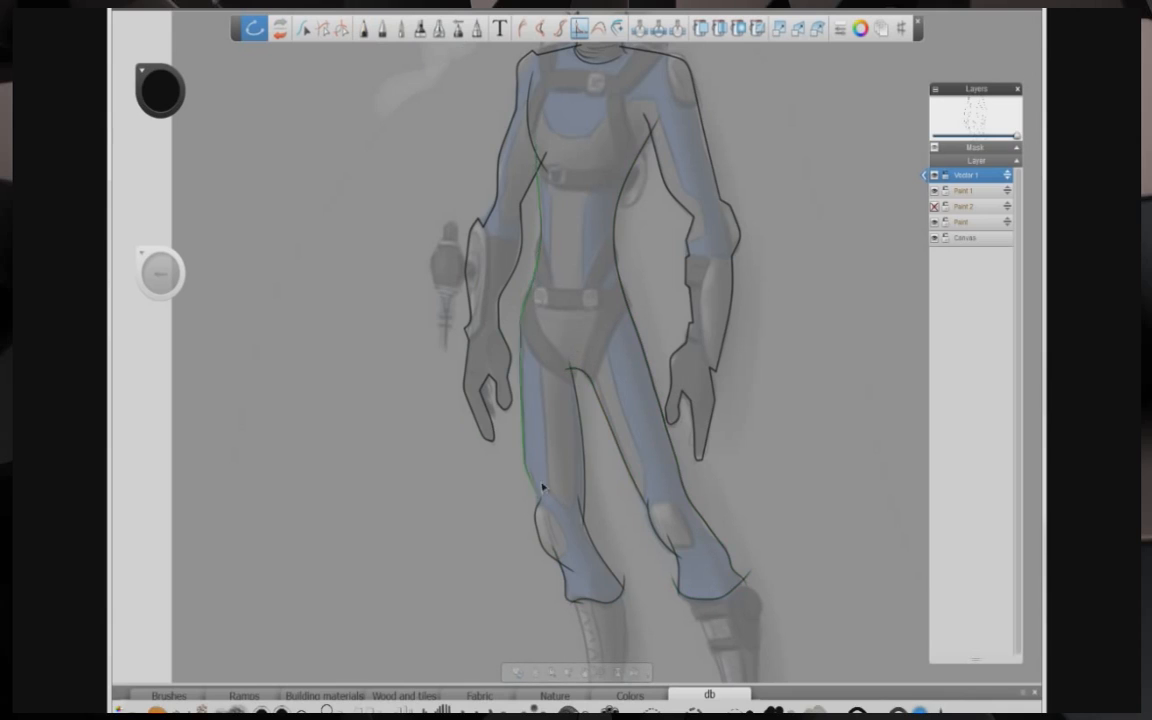
# Step: Edit the neckline curve where it meets the shoulder outline curves
pyautogui.scroll(-3, 481, 353)
pyautogui.click(364, 28)
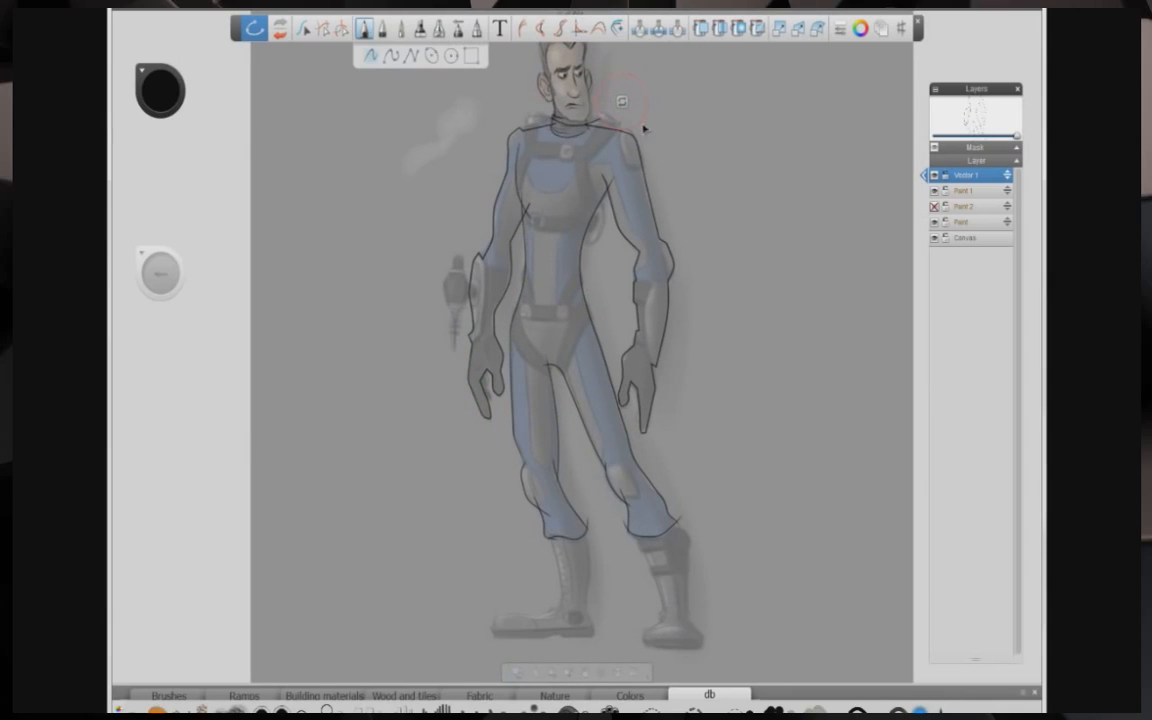
pyautogui.click(364, 28)
pyautogui.click(304, 28)
pyautogui.moveTo(571, 125); pyautogui.dragTo(572, 131)
pyautogui.click(322, 28)
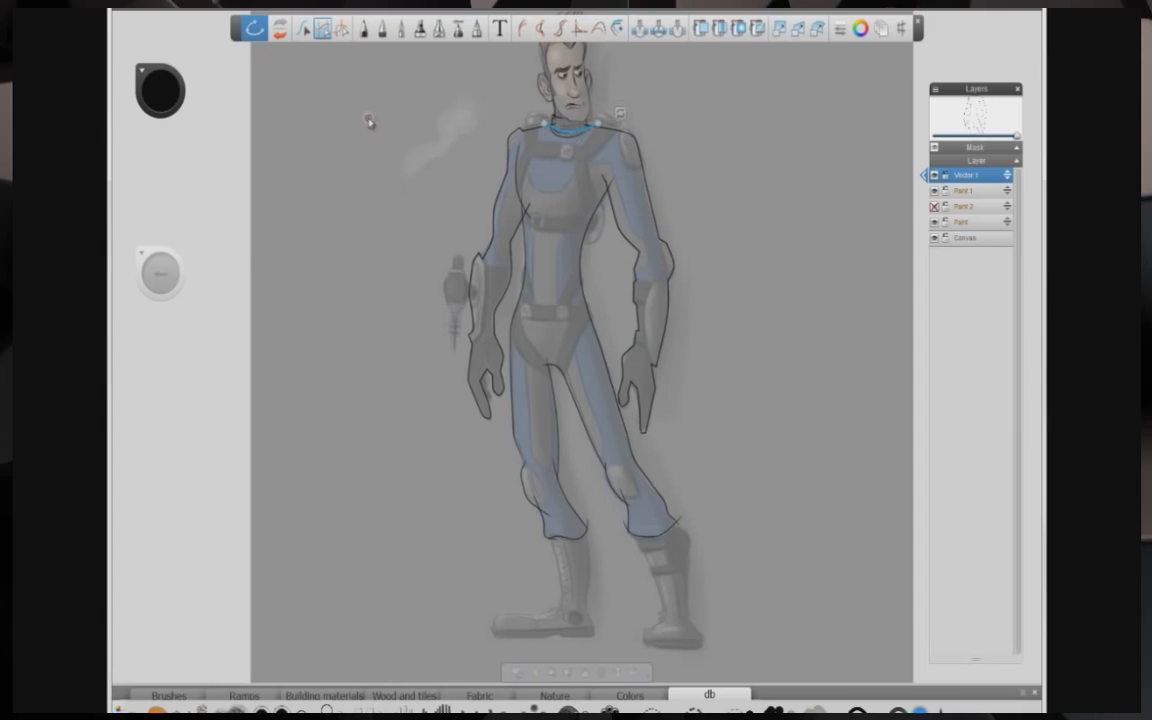
pyautogui.scroll(3, 368, 120)
pyautogui.moveTo(597, 260); pyautogui.dragTo(597, 266)
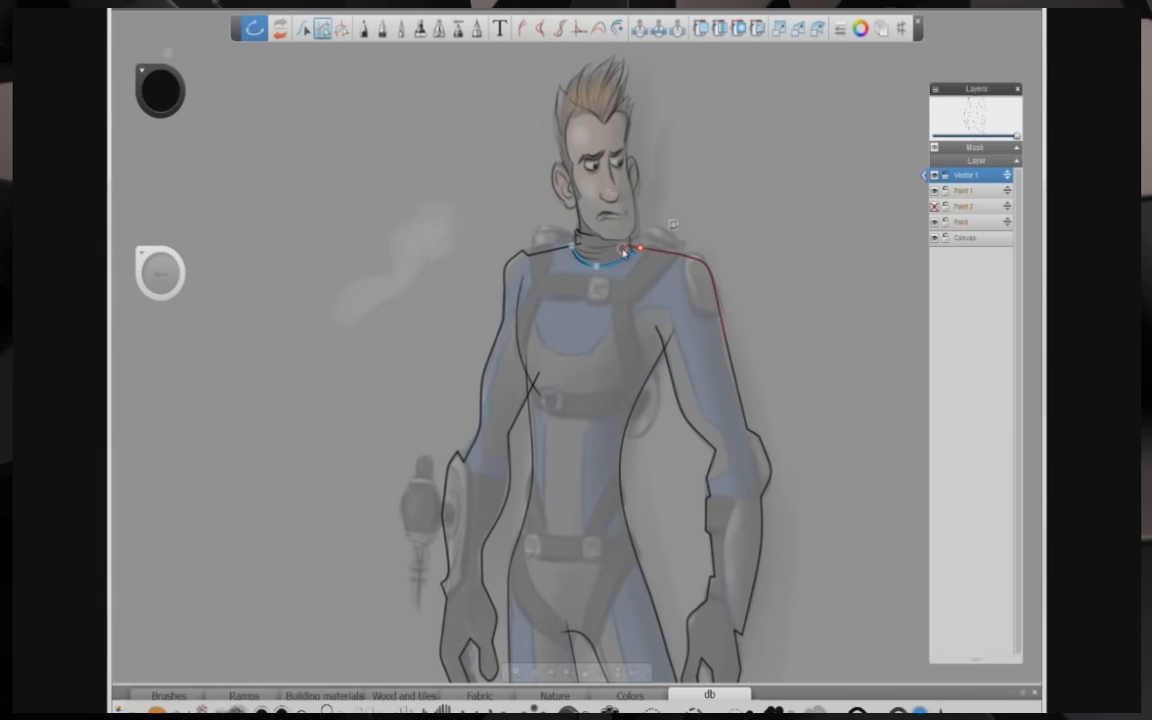
pyautogui.scroll(-3, 442, 290)
pyautogui.click(463, 204)
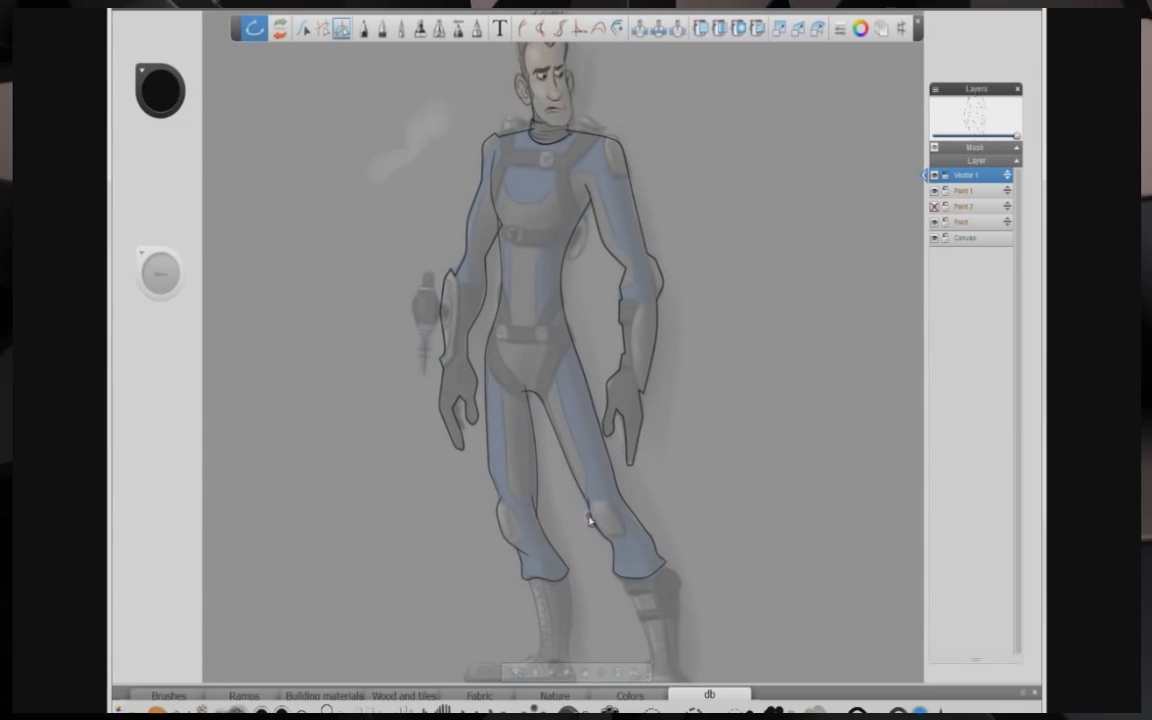
# Step: Edit the outline curves at the leg hem and at the neck
pyautogui.scroll(5, 432, 352)
pyautogui.click(303, 29)
pyautogui.click(538, 584)
pyautogui.click(322, 29)
pyautogui.click(544, 148)
pyautogui.press('space')
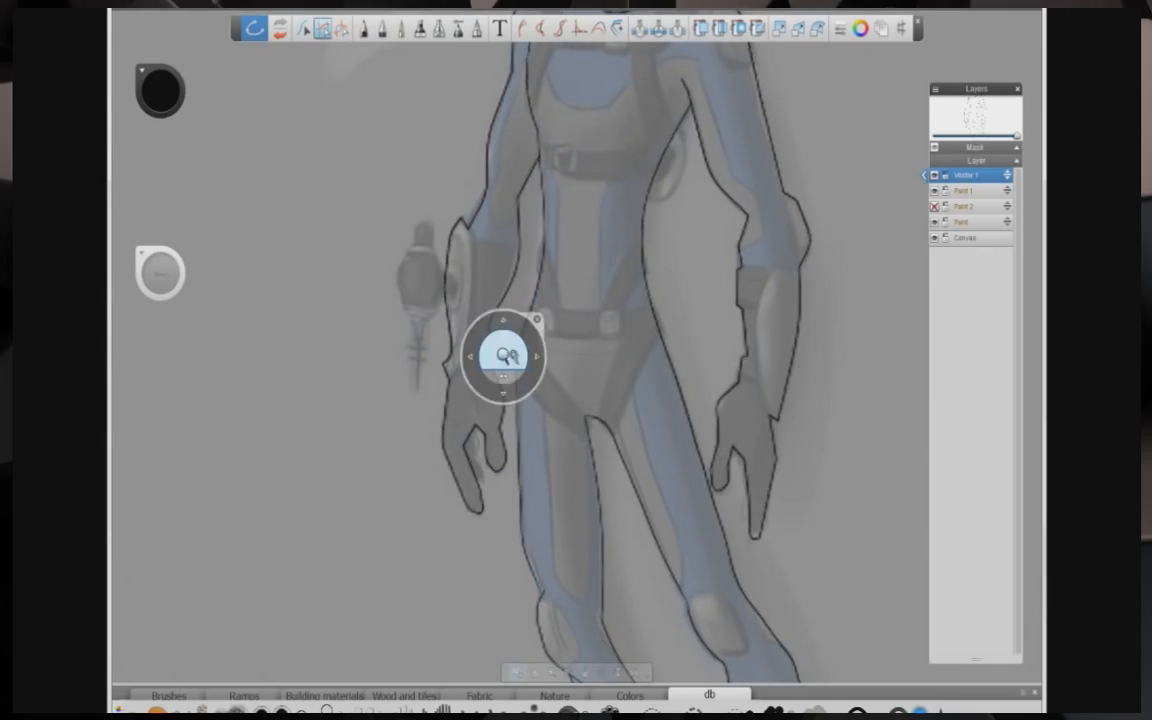
pyautogui.moveTo(506, 355); pyautogui.dragTo(440, 372)
pyautogui.click(701, 29)
pyautogui.click(509, 167)
pyautogui.hotkey('ctrl', 'z')
# Step: Draw curves over the shoulder pad and along the outer edges of both forearms
pyautogui.click(364, 30)
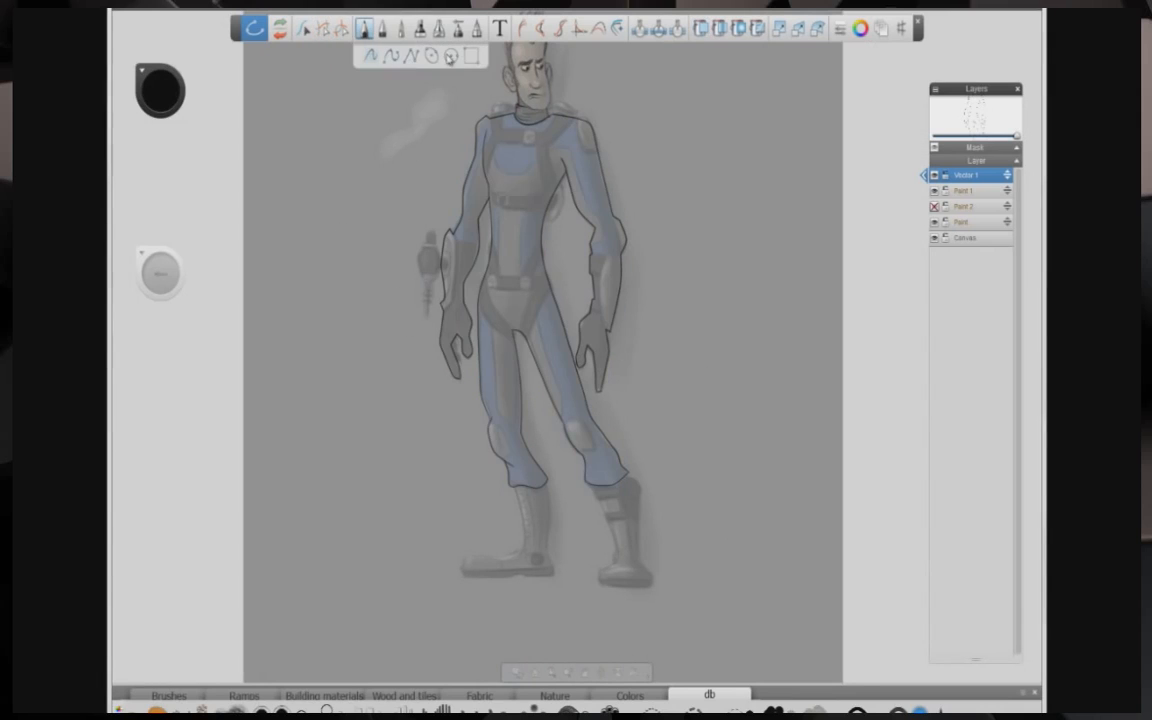
pyautogui.press('space')
pyautogui.moveTo(584, 137); pyautogui.dragTo(730, 311)
pyautogui.moveTo(686, 192); pyautogui.dragTo(731, 262)
pyautogui.moveTo(681, 178); pyautogui.dragTo(692, 248)
pyautogui.moveTo(677, 244); pyautogui.dragTo(741, 263)
pyautogui.moveTo(505, 192); pyautogui.dragTo(473, 258)
pyautogui.moveTo(757, 452); pyautogui.dragTo(741, 624)
pyautogui.moveTo(431, 432); pyautogui.dragTo(419, 588)
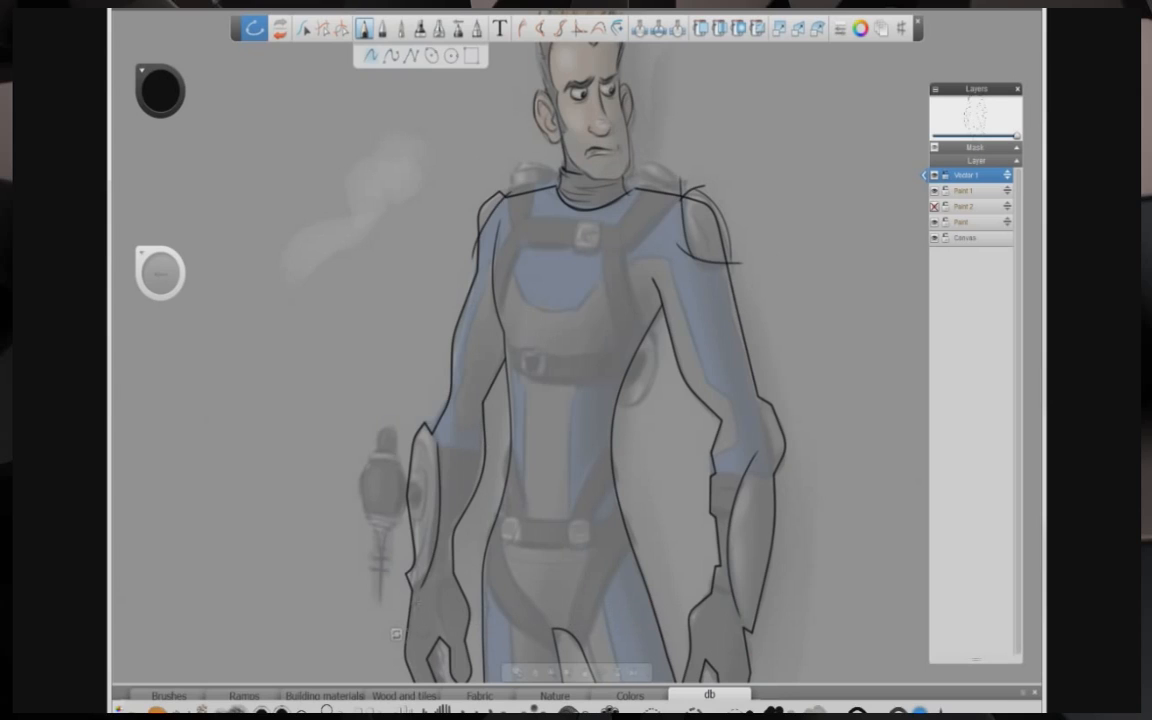
pyautogui.moveTo(757, 384); pyautogui.dragTo(777, 488)
# Step: Trim the overhanging ends of the forearm curves
pyautogui.click(323, 28)
pyautogui.click(434, 442)
pyautogui.moveTo(419, 588); pyautogui.dragTo(413, 584)
pyautogui.moveTo(439, 527); pyautogui.dragTo(437, 521)
pyautogui.click(731, 514)
pyautogui.moveTo(741, 621); pyautogui.dragTo(743, 628)
# Step: Reshape the shoulder pad curve by moving its points
pyautogui.click(579, 28)
pyautogui.click(703, 263)
pyautogui.click(704, 194)
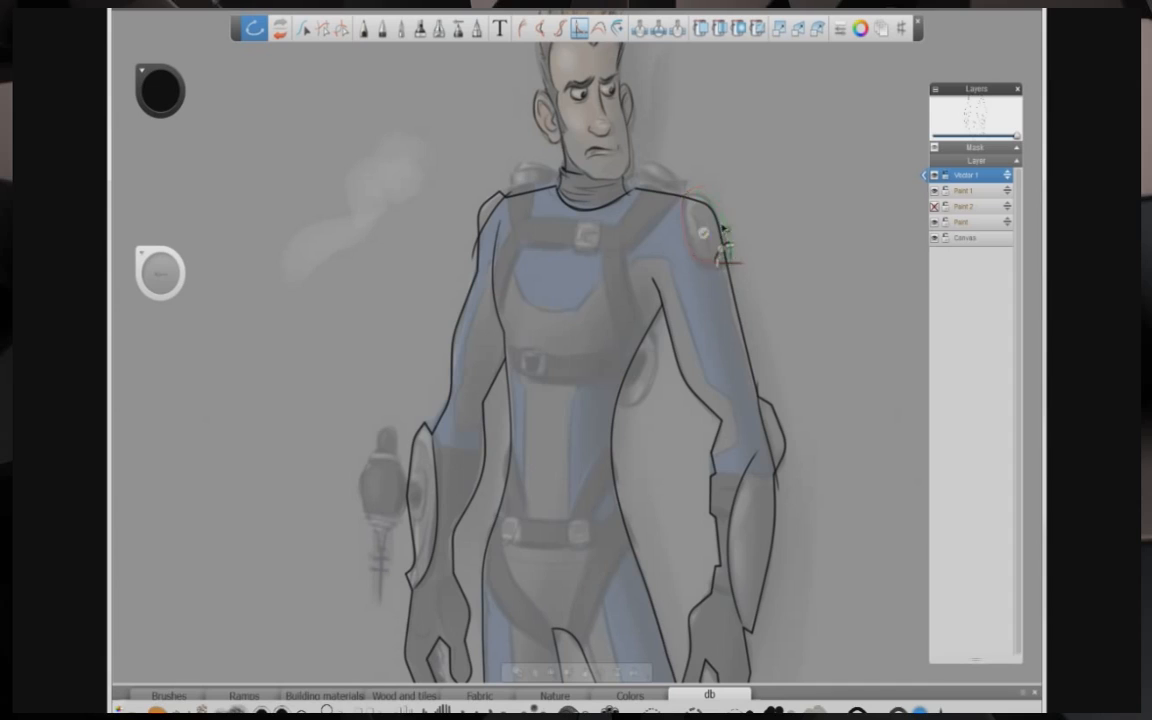
pyautogui.keyDown('ctrl'); pyautogui.click(724, 243); pyautogui.keyUp('ctrl')
pyautogui.moveTo(732, 262)
pyautogui.mouseDown()
pyautogui.moveTo(746, 256)
pyautogui.moveTo(734, 262)
pyautogui.mouseUp()
pyautogui.moveTo(693, 188); pyautogui.dragTo(687, 191)
# Step: Draw a short curve at the elbow and trim and adjust its ends
pyautogui.click(342, 30)
pyautogui.click(323, 28)
pyautogui.click(778, 486)
pyautogui.click(364, 28)
pyautogui.moveTo(733, 463); pyautogui.dragTo(787, 495)
pyautogui.click(579, 28)
pyautogui.click(756, 474)
pyautogui.click(738, 495)
pyautogui.click(342, 28)
pyautogui.click(782, 493)
# Step: Trim a stray curve end near the shoulder
pyautogui.press('space')
pyautogui.moveTo(592, 332)
pyautogui.mouseDown()
pyautogui.moveTo(504, 365)
pyautogui.moveTo(596, 371)
pyautogui.moveTo(534, 543)
pyautogui.mouseUp()
pyautogui.press('space')
pyautogui.click(323, 28)
pyautogui.click(733, 143)
pyautogui.press('space')
pyautogui.moveTo(758, 288); pyautogui.dragTo(475, 308)
pyautogui.press('space')
# Step: On a new vector layer, trace a polyline around the chest harness straps
pyautogui.click(701, 28)
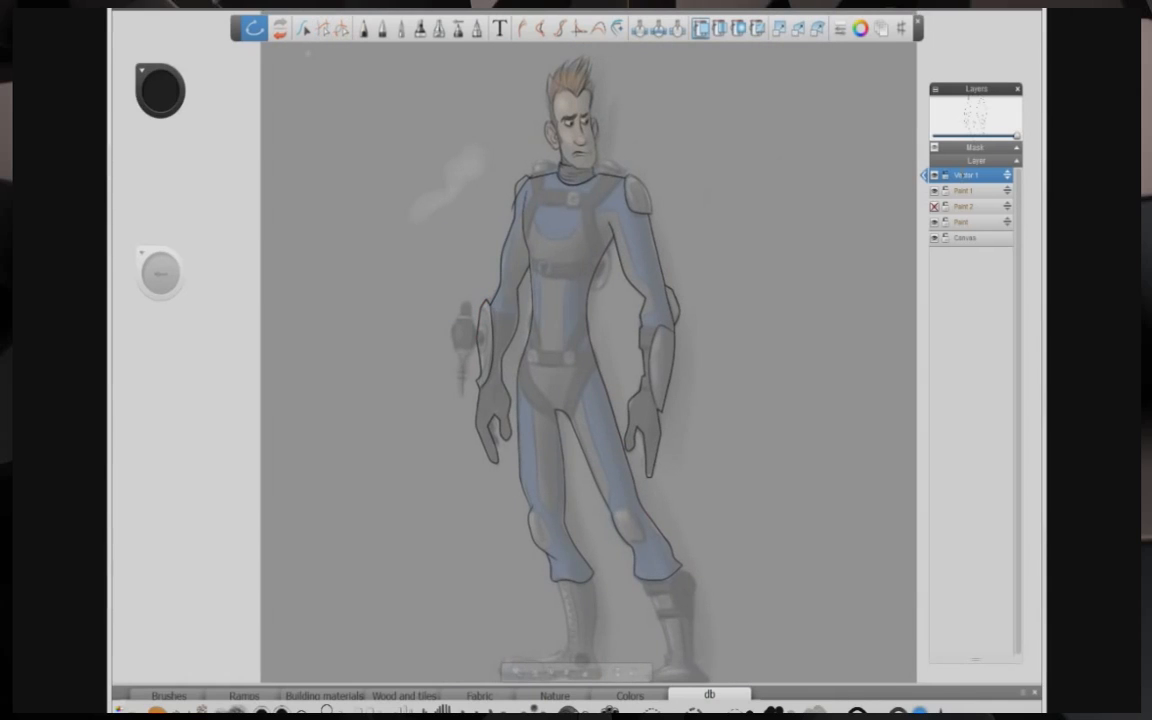
pyautogui.moveTo(978, 160); pyautogui.dragTo(996, 176)
pyautogui.click(364, 28)
pyautogui.click(411, 56)
pyautogui.click(500, 284)
pyautogui.press('space')
pyautogui.click(532, 301)
pyautogui.click(534, 231)
pyautogui.click(572, 106)
pyautogui.click(613, 111)
pyautogui.click(636, 178)
pyautogui.click(726, 190)
pyautogui.click(811, 99)
pyautogui.click(698, 286)
pyautogui.click(741, 319)
pyautogui.click(754, 396)
pyautogui.click(708, 420)
pyautogui.press('Return')
# Step: Reshape the harness polyline by moving its points
pyautogui.click(579, 28)
pyautogui.moveTo(692, 266); pyautogui.dragTo(713, 298)
pyautogui.moveTo(746, 401); pyautogui.dragTo(752, 381)
pyautogui.moveTo(494, 144); pyautogui.dragTo(462, 161)
pyautogui.moveTo(398, 155); pyautogui.dragTo(382, 139)
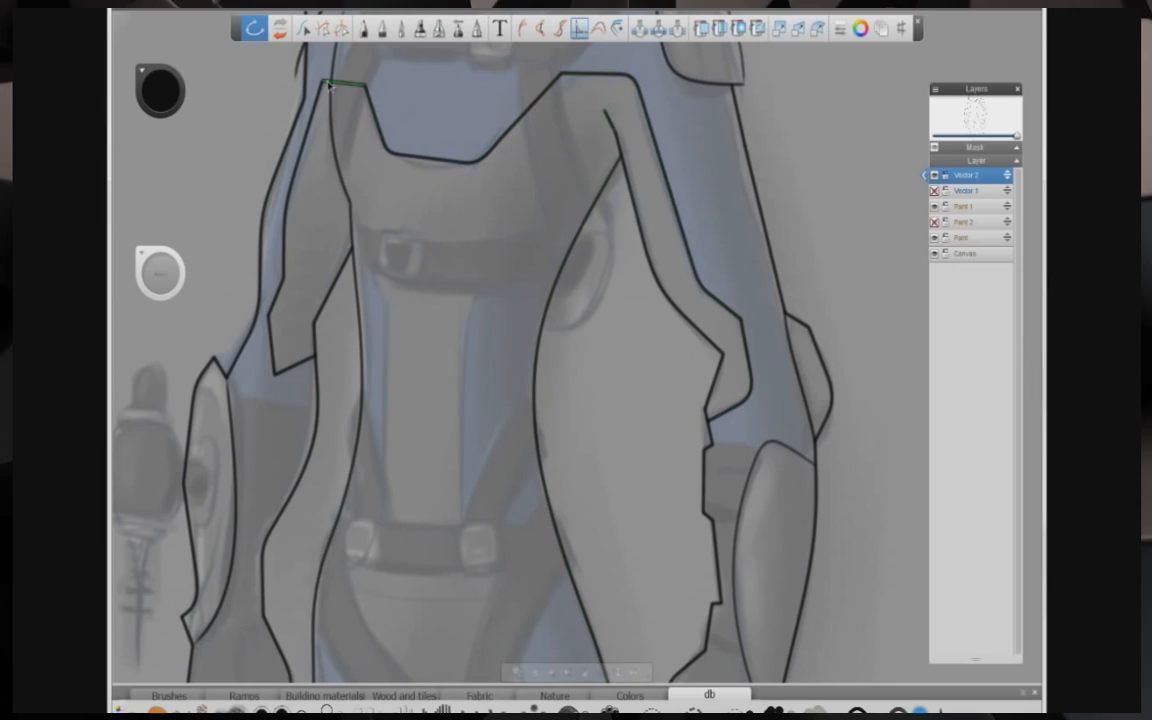
pyautogui.press('space')
pyautogui.moveTo(397, 273)
pyautogui.mouseDown()
pyautogui.moveTo(285, 249)
pyautogui.moveTo(418, 206)
pyautogui.mouseUp()
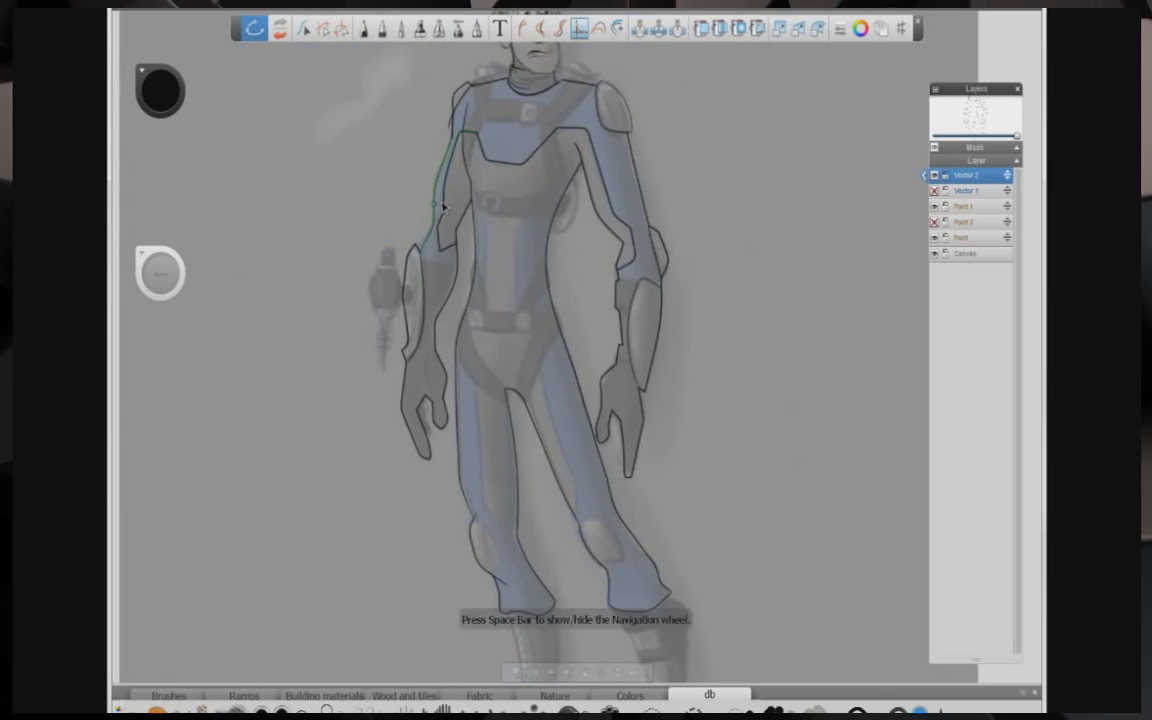
# Step: Trace a polyline along the suit's side panel from the chest down the leg and back up
pyautogui.click(364, 28)
pyautogui.click(479, 203)
pyautogui.click(486, 222)
pyautogui.click(482, 313)
pyautogui.click(469, 350)
pyautogui.click(480, 435)
pyautogui.click(483, 507)
pyautogui.click(508, 525)
pyautogui.click(509, 456)
pyautogui.click(516, 447)
pyautogui.click(571, 512)
pyautogui.click(578, 481)
pyautogui.click(548, 408)
pyautogui.click(541, 333)
pyautogui.click(519, 312)
pyautogui.click(519, 255)
pyautogui.click(519, 223)
pyautogui.click(549, 202)
pyautogui.doubleClick(568, 191)
# Step: Convert the side-panel polyline into a smooth curve and adjust its start point
pyautogui.click(322, 28)
pyautogui.moveTo(479, 203); pyautogui.dragTo(472, 198)
pyautogui.click(579, 28)
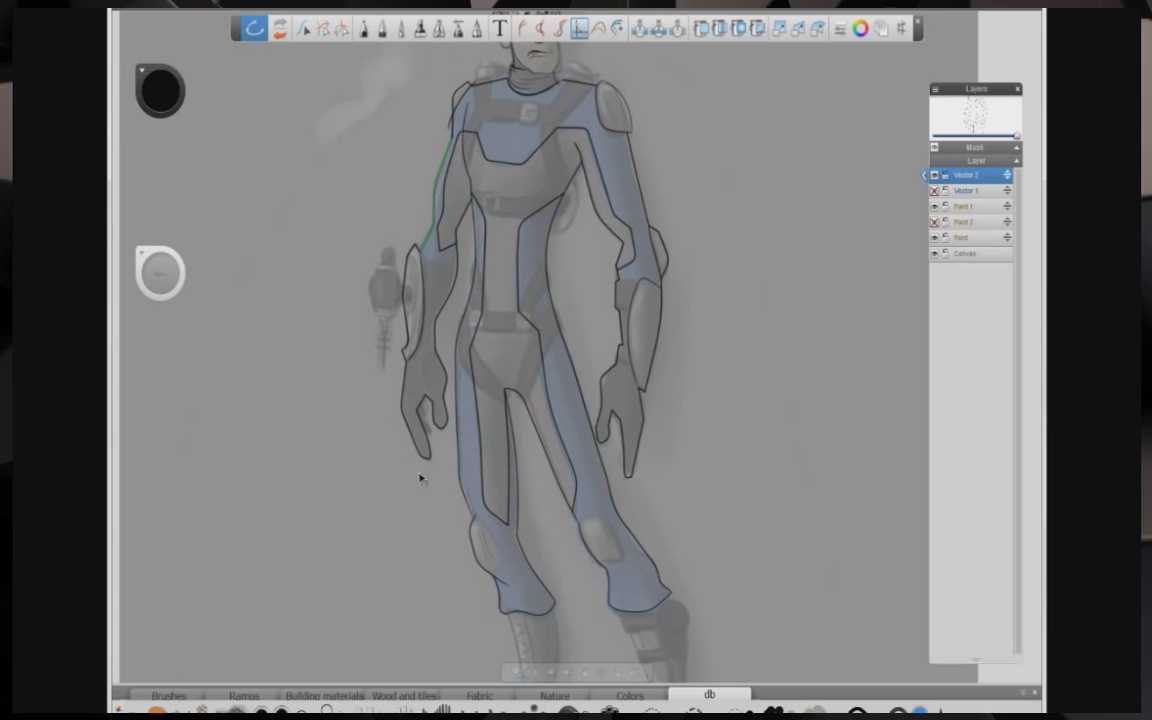
pyautogui.scroll(-1, 449, 497)
pyautogui.scroll(1, 397, 404)
# Step: Draw curved outlines for the knee pads on both legs
pyautogui.click(364, 28)
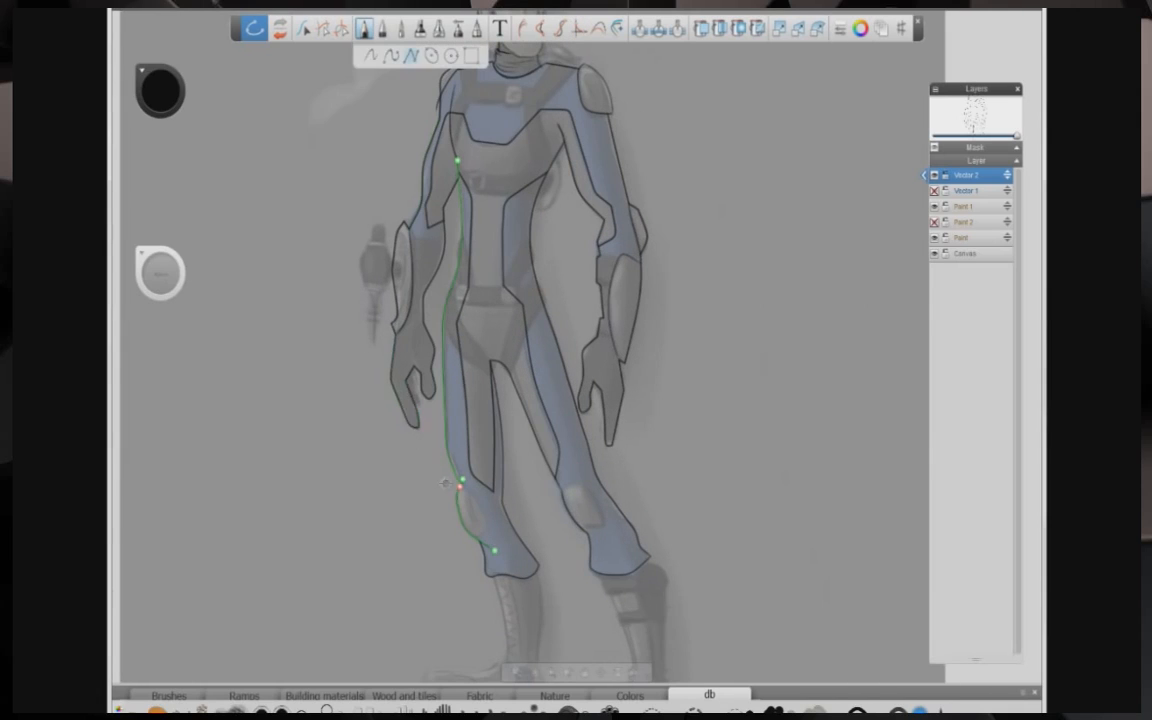
pyautogui.moveTo(460, 486); pyautogui.dragTo(491, 530)
pyautogui.moveTo(582, 529); pyautogui.dragTo(601, 522)
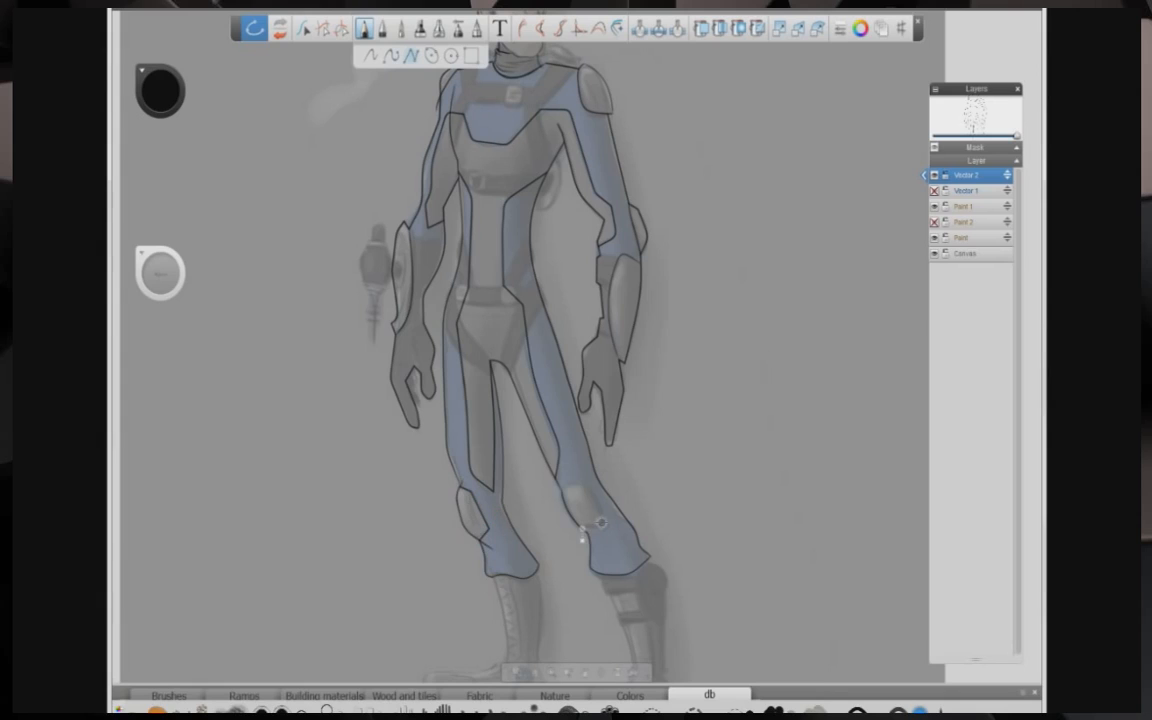
pyautogui.doubleClick(561, 491)
pyautogui.press('space')
pyautogui.moveTo(475, 466); pyautogui.dragTo(447, 345)
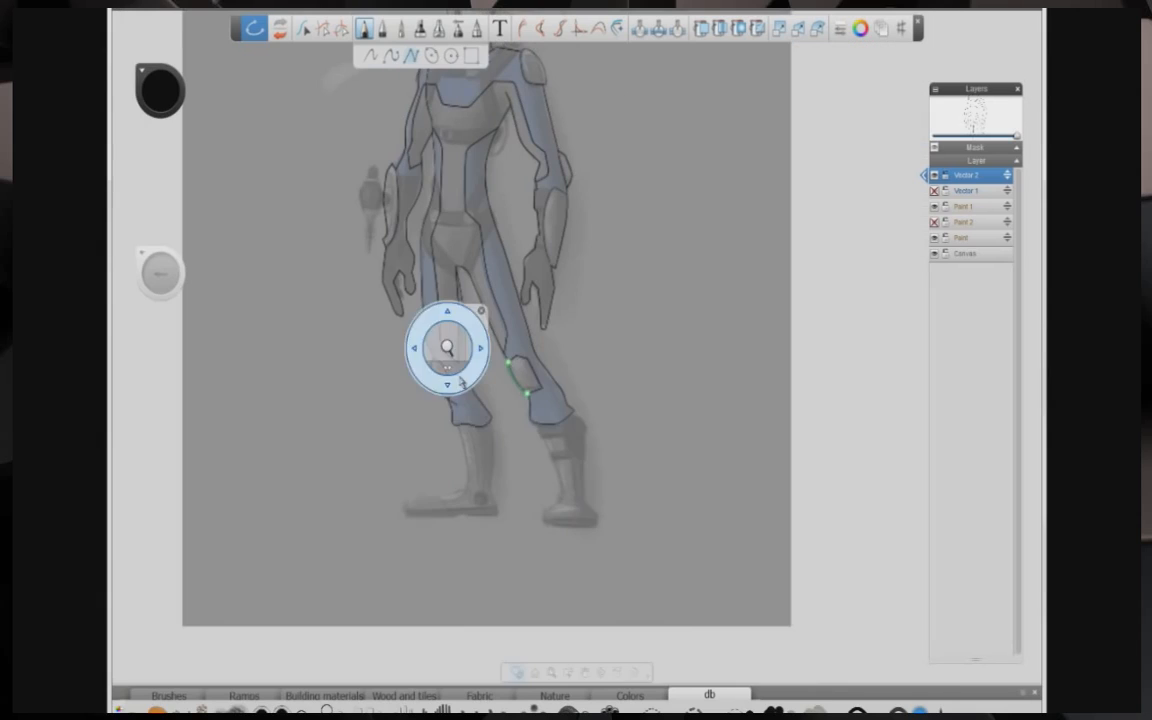
pyautogui.click(580, 28)
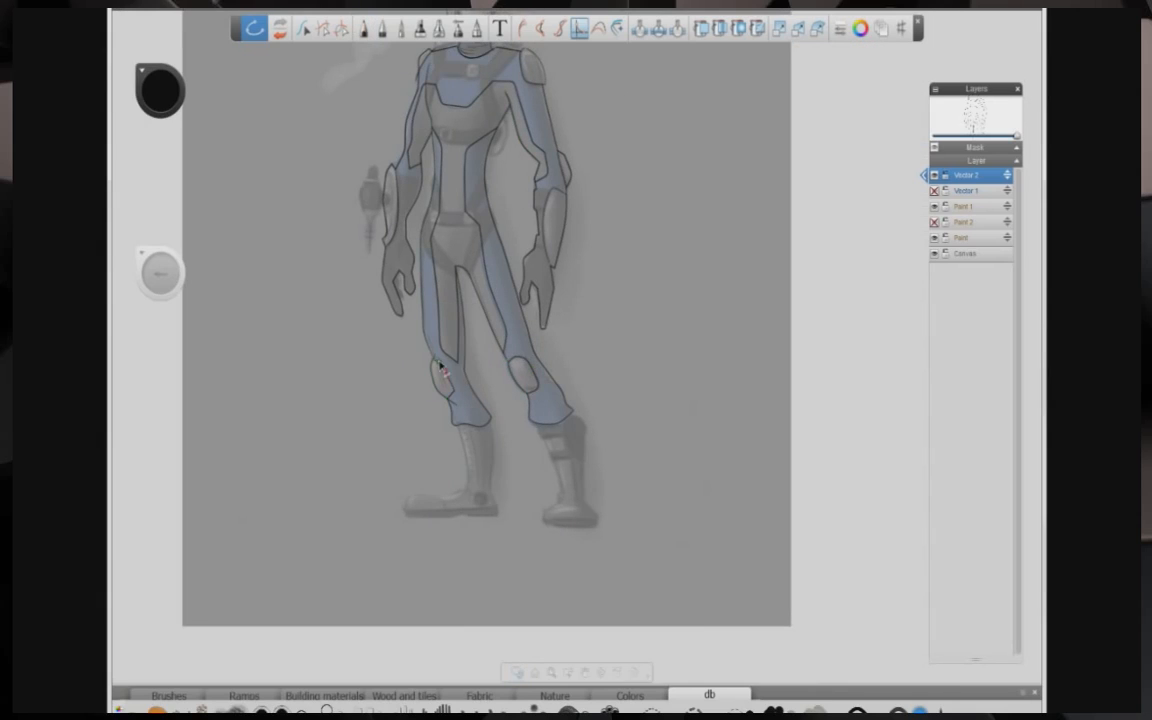
# Step: Add a new vector layer and trace a closed polyline outline around the right boot
pyautogui.press('space')
pyautogui.moveTo(420, 356); pyautogui.dragTo(475, 450)
pyautogui.click(519, 437)
pyautogui.click(323, 28)
pyautogui.click(532, 514)
pyautogui.press('space')
pyautogui.moveTo(430, 566); pyautogui.dragTo(338, 495)
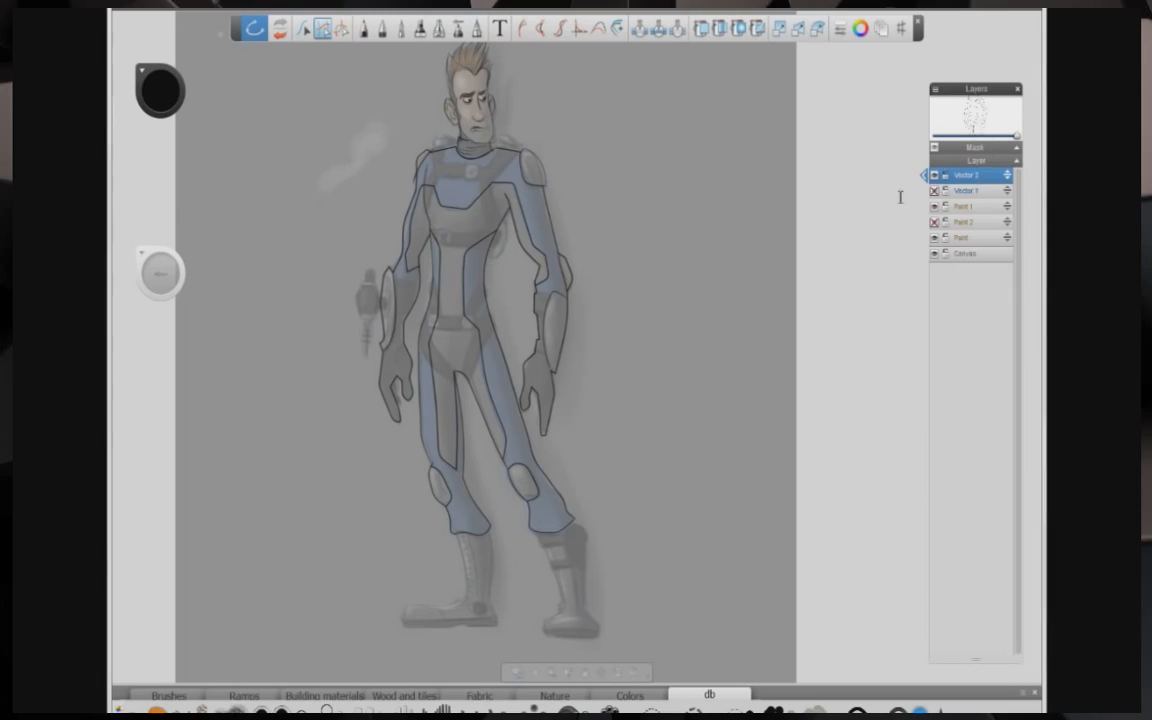
pyautogui.moveTo(967, 176); pyautogui.dragTo(1002, 275)
pyautogui.click(364, 28)
pyautogui.click(556, 530)
pyautogui.click(570, 521)
pyautogui.click(590, 532)
pyautogui.click(587, 545)
pyautogui.click(592, 563)
pyautogui.click(584, 570)
pyautogui.click(584, 611)
pyautogui.click(598, 621)
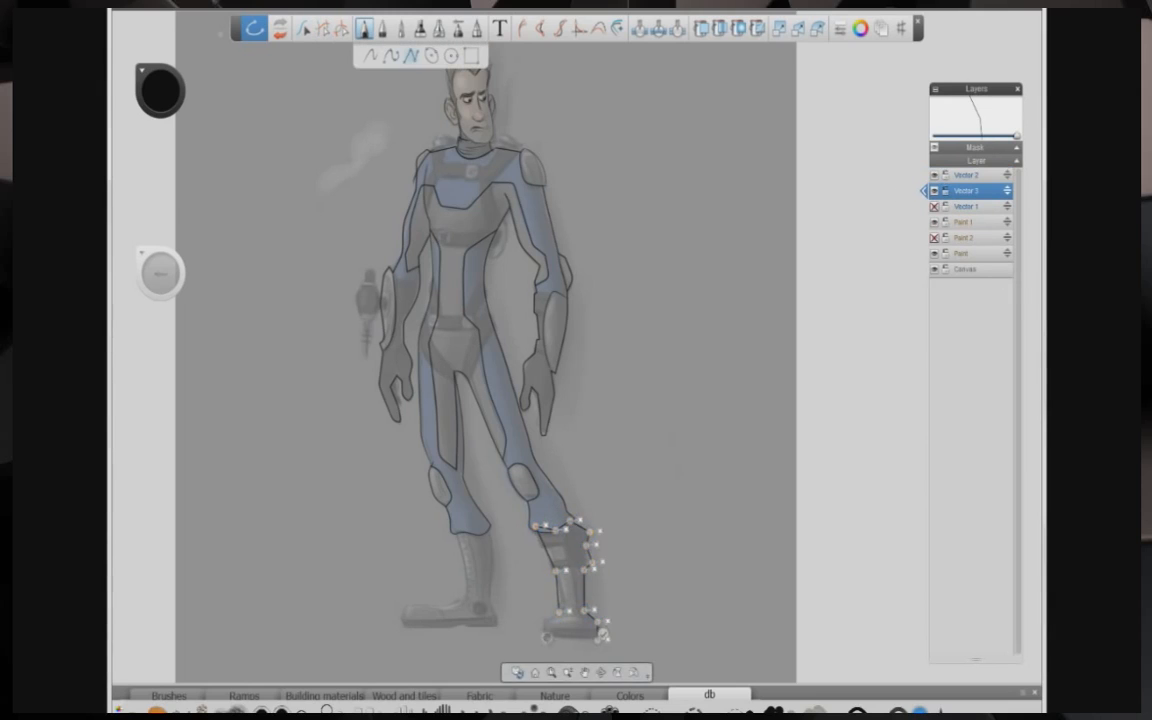
pyautogui.click(545, 637)
pyautogui.click(543, 621)
pyautogui.click(559, 613)
pyautogui.click(542, 583)
# Step: Trace a closed polyline outline around the left boot
pyautogui.click(455, 536)
pyautogui.click(466, 572)
pyautogui.click(464, 592)
pyautogui.click(451, 602)
pyautogui.click(426, 602)
pyautogui.click(406, 605)
pyautogui.click(403, 626)
pyautogui.click(455, 627)
pyautogui.click(497, 627)
pyautogui.click(498, 605)
pyautogui.click(488, 591)
pyautogui.click(496, 555)
pyautogui.click(487, 524)
pyautogui.click(467, 526)
pyautogui.click(454, 532)
pyautogui.click(579, 28)
pyautogui.press('space')
pyautogui.moveTo(386, 476); pyautogui.dragTo(427, 351)
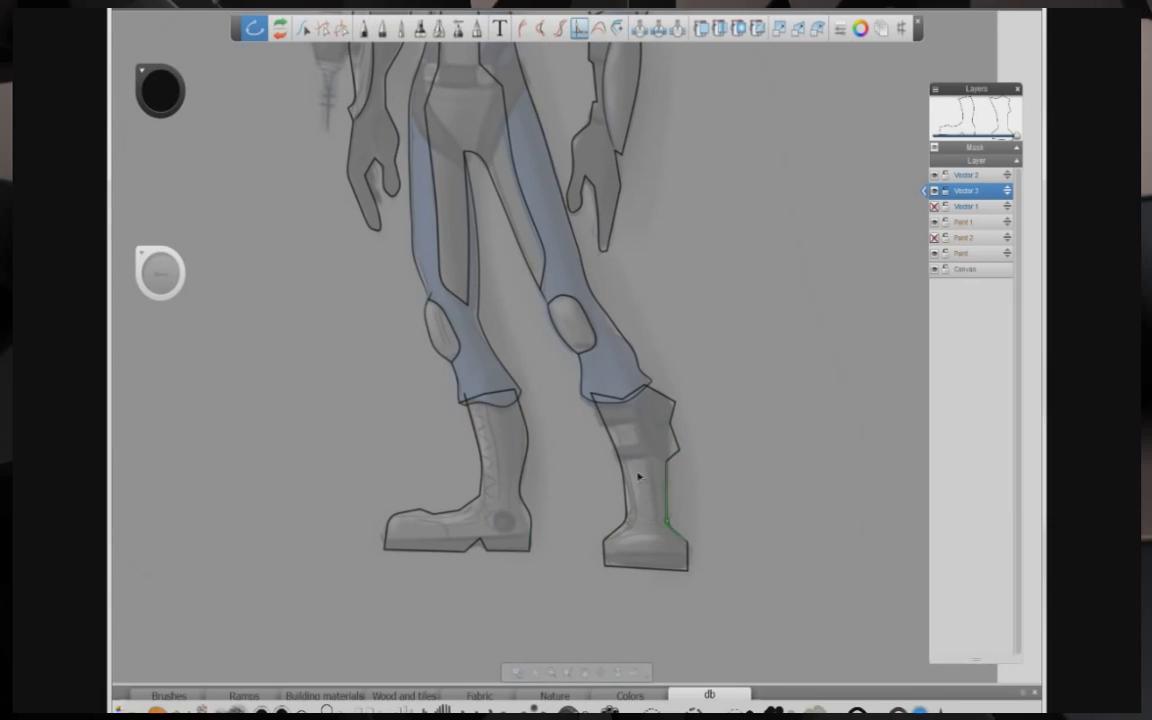
pyautogui.press('space')
pyautogui.click(537, 280)
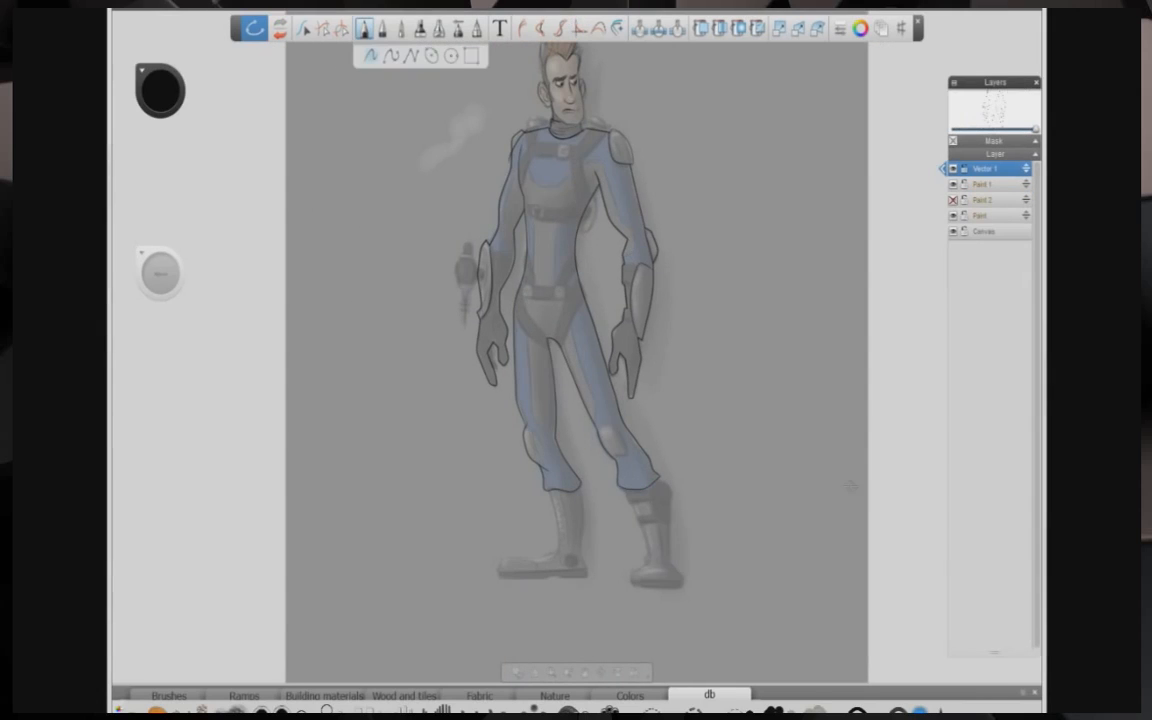
# Step: Fill the suit shapes with blue and the shoulder and forearm pads with grey on a new layer
pyautogui.click(701, 29)
pyautogui.click(982, 170)
pyautogui.click(545, 194)
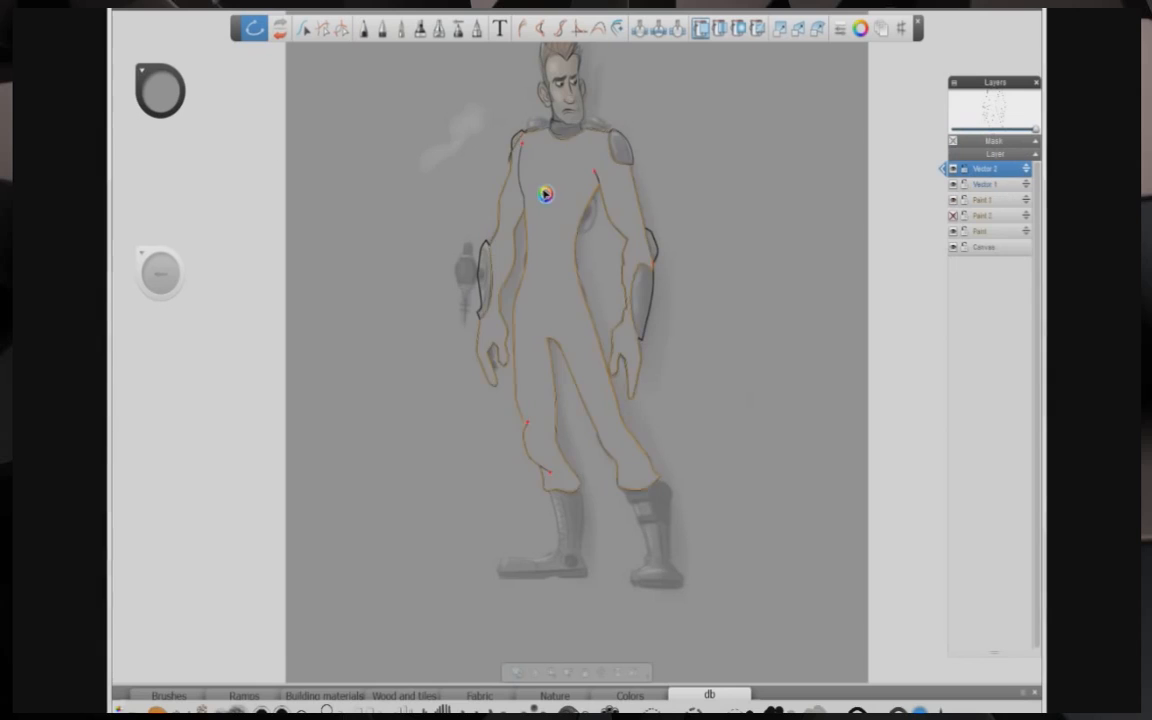
pyautogui.moveTo(160, 92); pyautogui.dragTo(148, 112)
pyautogui.click(484, 270)
pyautogui.click(516, 145)
pyautogui.click(621, 148)
pyautogui.click(652, 245)
pyautogui.click(640, 302)
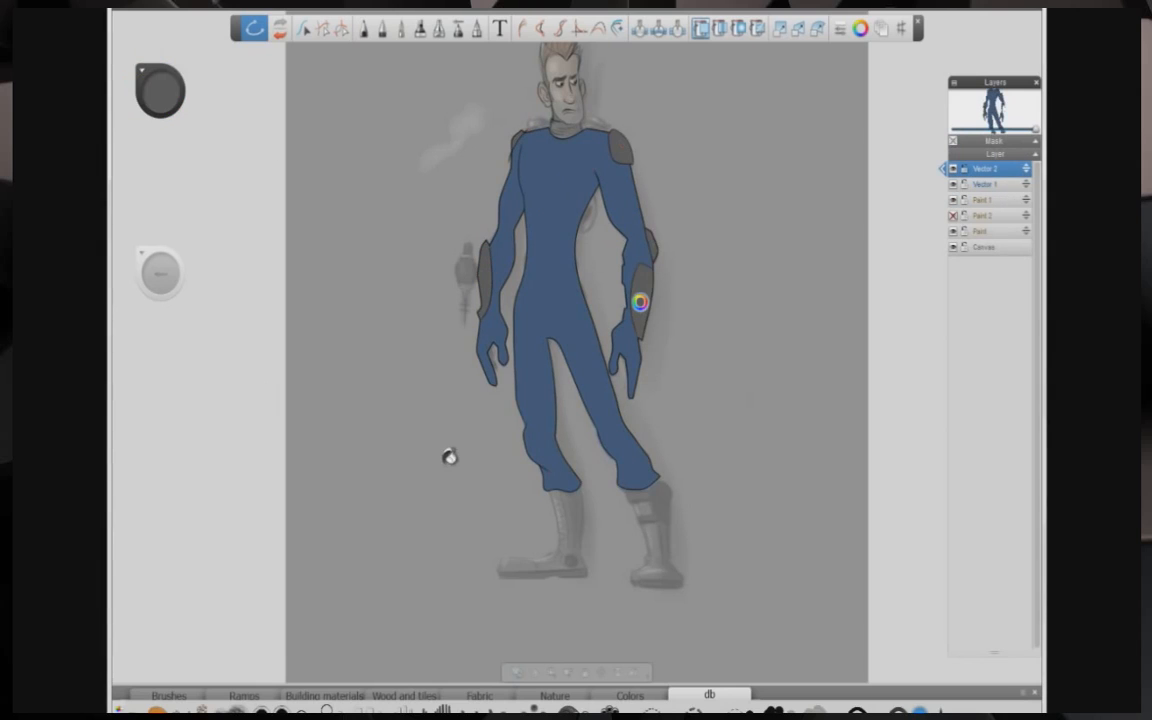
# Step: Move the fill layer below Vector 1 and rename it solid
pyautogui.moveTo(985, 169); pyautogui.dragTo(1000, 186)
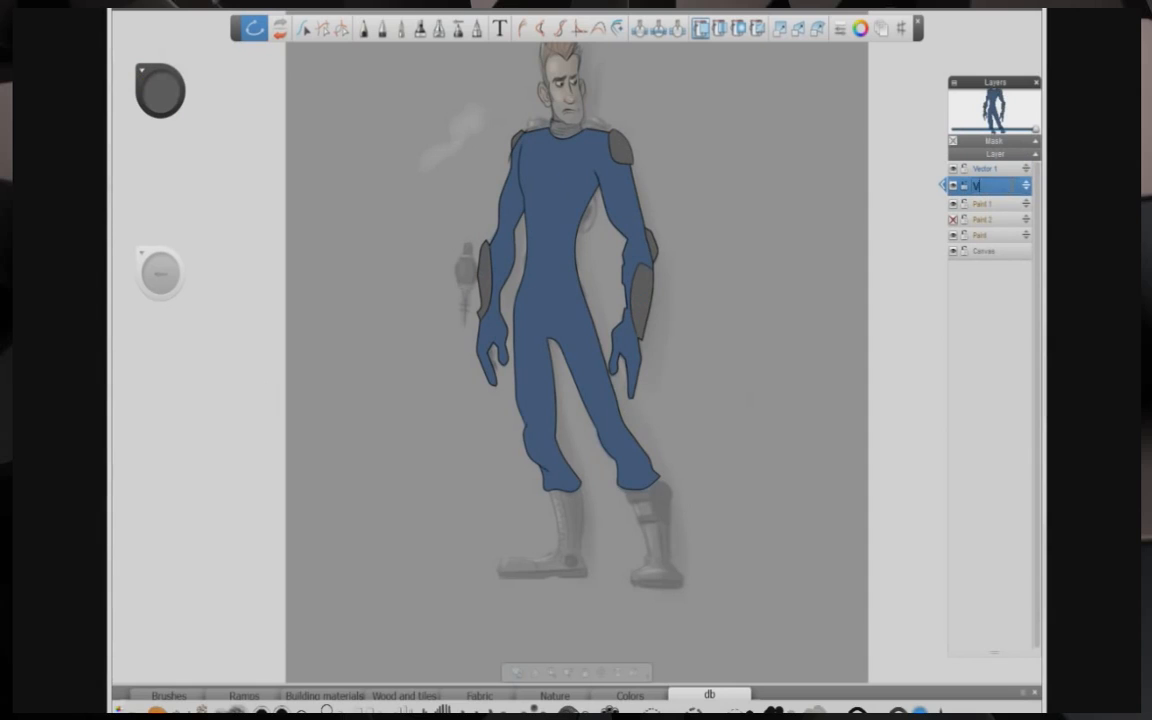
pyautogui.press('BackSpace')
pyautogui.write('solid')
pyautogui.press('Return')
# Step: Hide the solid layer and reselect the Vector 1 layer
pyautogui.click(953, 185)
pyautogui.click(953, 185)
pyautogui.click(985, 169)
pyautogui.click(954, 185)
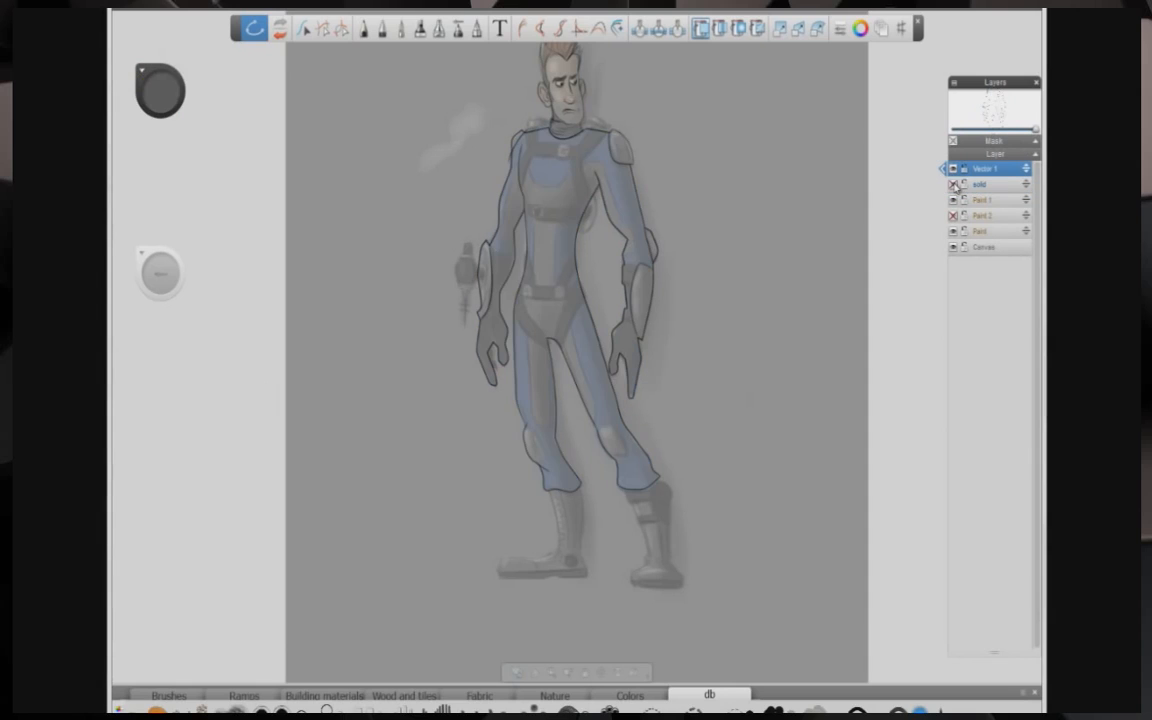
# Step: Trace a polyline for the harness yoke from the left upper arm across the chest to the right arm
pyautogui.click(363, 28)
pyautogui.press('space')
pyautogui.moveTo(437, 226); pyautogui.dragTo(462, 236)
pyautogui.click(577, 237)
pyautogui.click(576, 193)
pyautogui.click(600, 116)
pyautogui.click(627, 117)
pyautogui.click(640, 159)
pyautogui.click(666, 172)
pyautogui.click(697, 166)
pyautogui.click(758, 111)
pyautogui.click(797, 114)
pyautogui.click(837, 241)
pyautogui.click(865, 263)
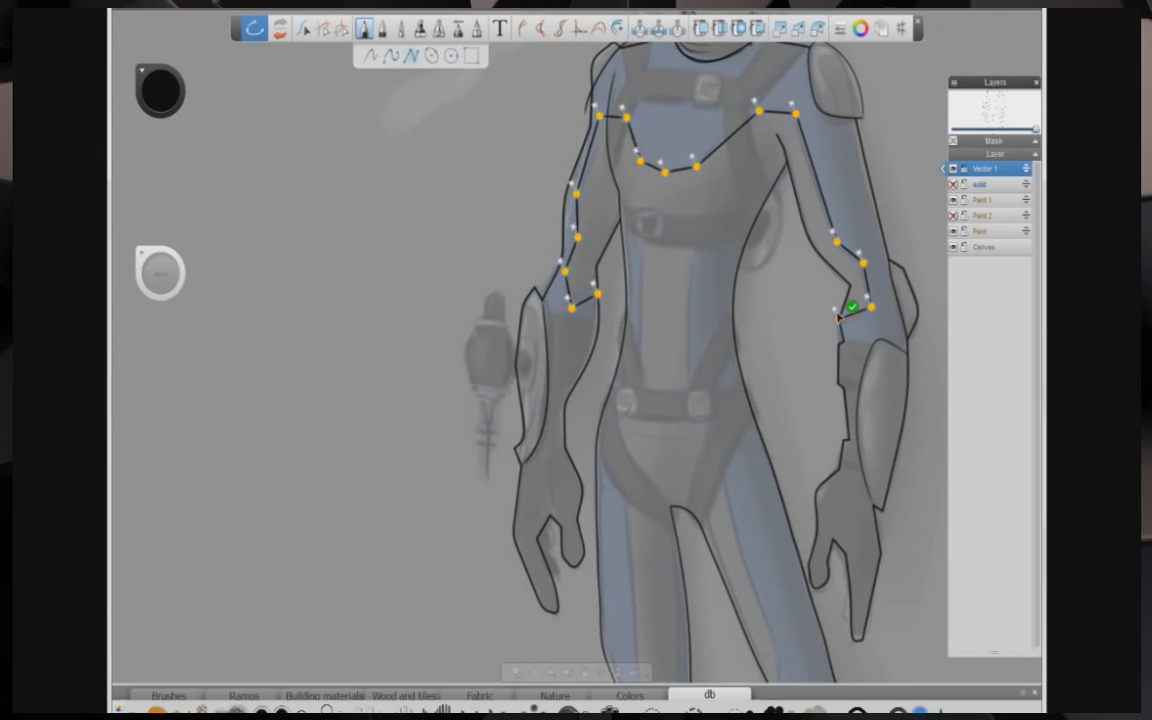
# Step: Trace polylines along the torso's center panel and side edges down to the waist
pyautogui.click(618, 190)
pyautogui.click(640, 255)
pyautogui.click(638, 390)
pyautogui.press('space')
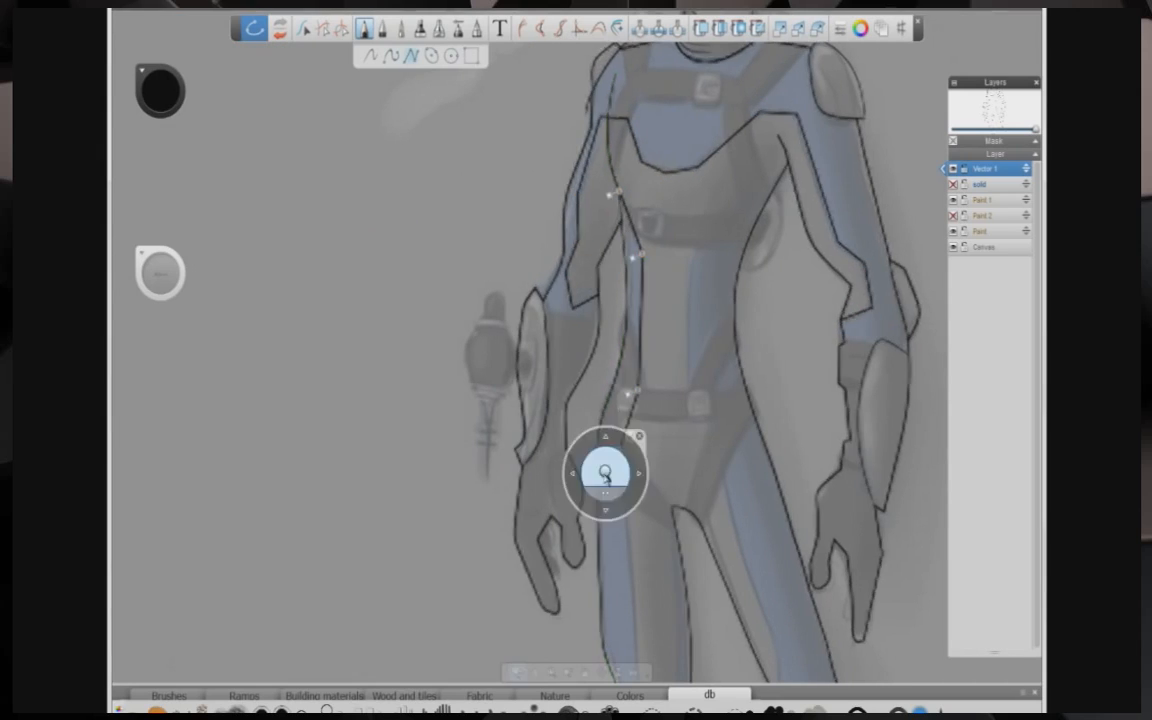
pyautogui.moveTo(606, 475); pyautogui.dragTo(531, 198)
pyautogui.click(543, 172)
pyautogui.click(558, 311)
pyautogui.click(561, 402)
pyautogui.click(612, 246)
pyautogui.click(700, 420)
pyautogui.click(706, 375)
pyautogui.click(668, 276)
pyautogui.click(628, 141)
pyautogui.click(614, 116)
pyautogui.press('space')
pyautogui.moveTo(616, 125); pyautogui.dragTo(653, 347)
pyautogui.moveTo(726, 148); pyautogui.dragTo(731, 138)
pyautogui.click(727, 121)
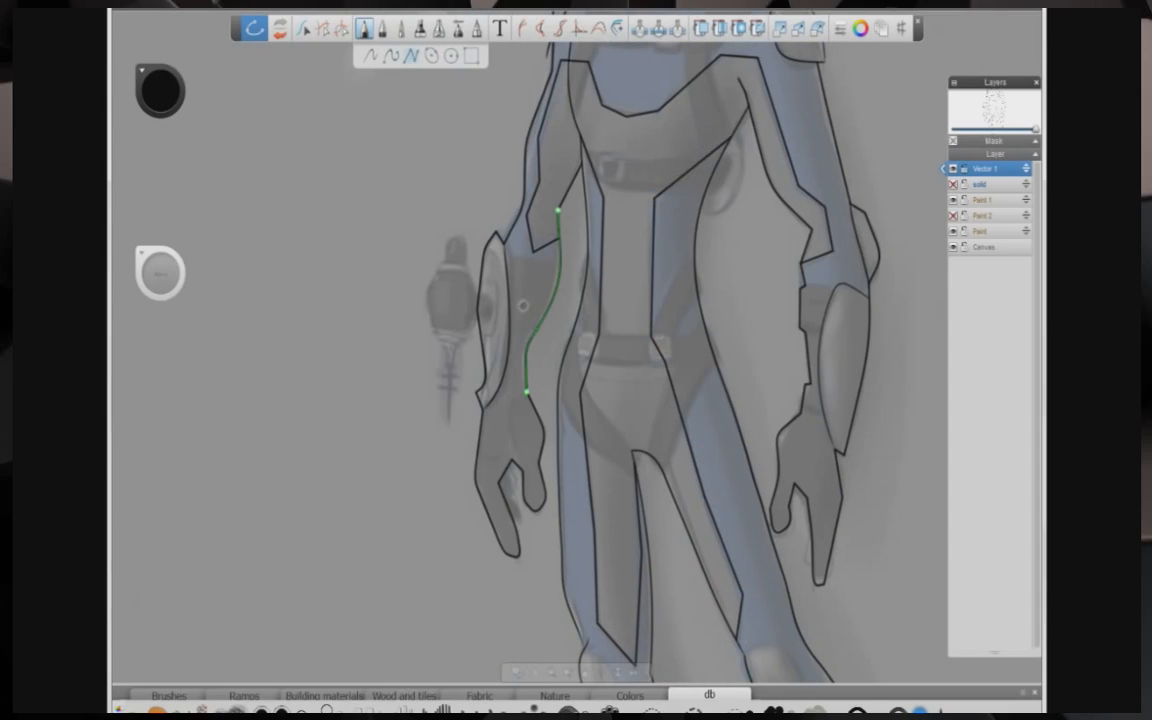
# Step: Adjust the points of the torso panel outlines with the edit tool
pyautogui.click(579, 28)
pyautogui.click(655, 199)
pyautogui.click(705, 498)
pyautogui.click(742, 596)
pyautogui.click(598, 622)
pyautogui.click(578, 400)
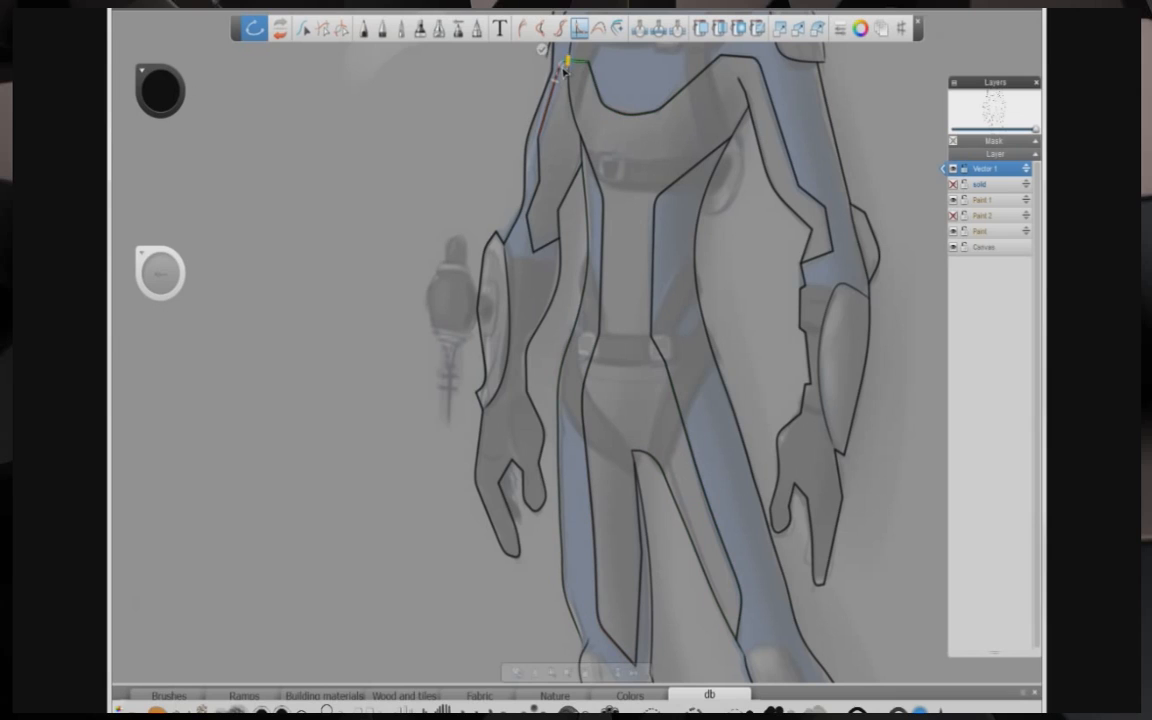